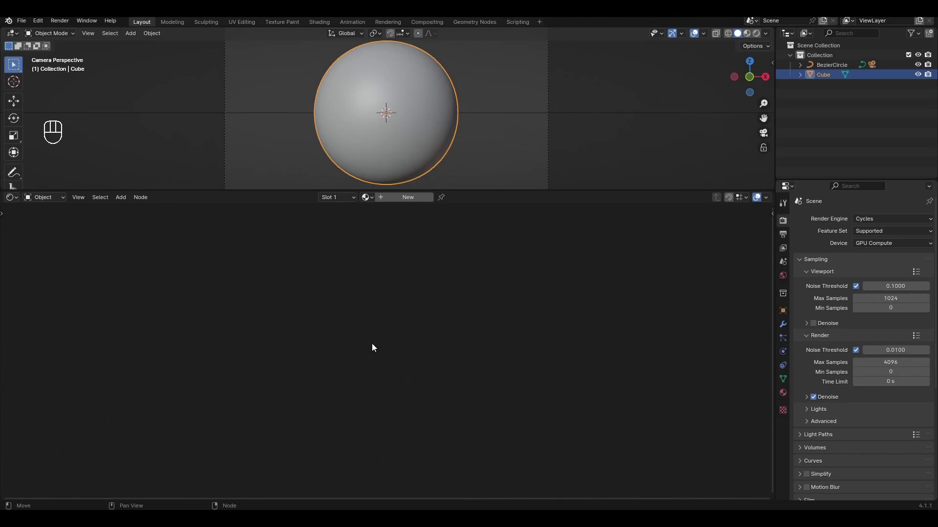
# Switch to Material Preview and create a new material named 'rusty metal'
pyautogui.click(747, 34)
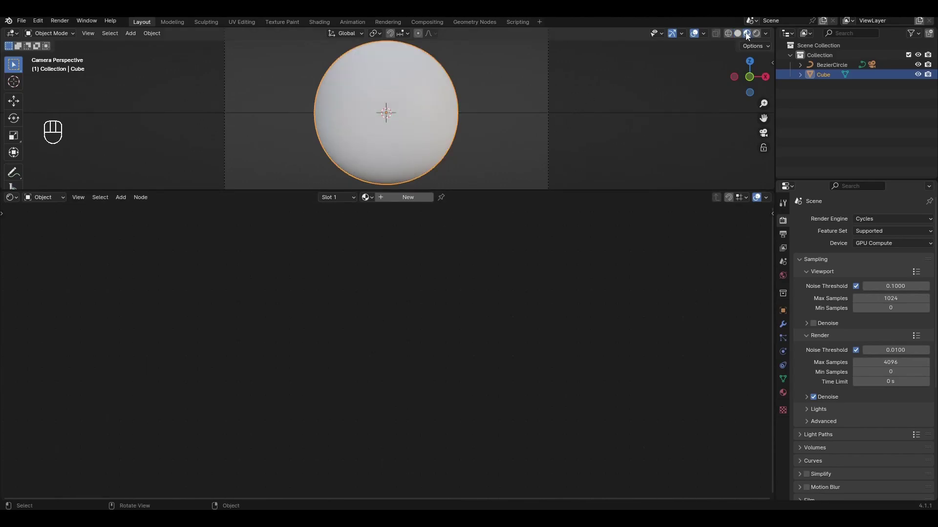
pyautogui.doubleClick(414, 199)
pyautogui.write('rusty metal')
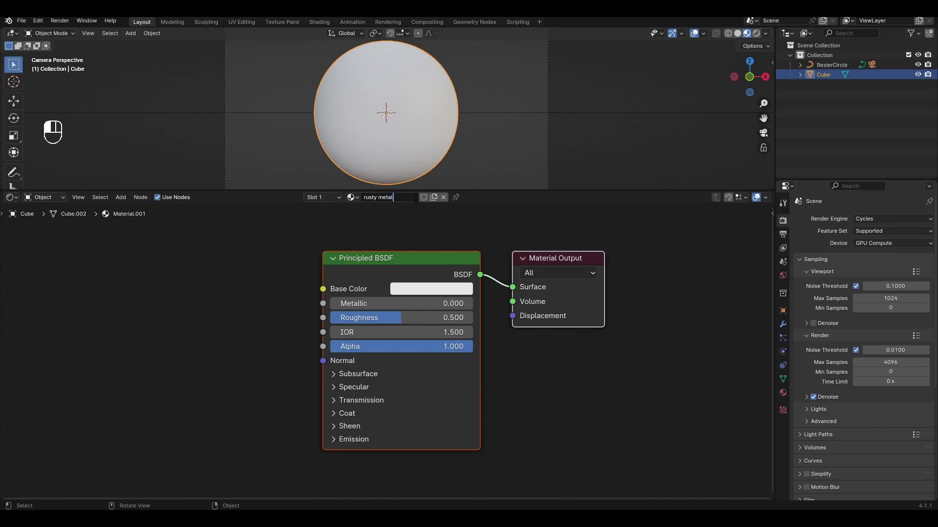
pyautogui.press('Return')
# Set the Principled BSDF Metallic to 1.000 and Roughness to 0.800
pyautogui.click(412, 212)
pyautogui.moveTo(371, 305); pyautogui.dragTo(483, 320)
pyautogui.moveTo(271, 324); pyautogui.dragTo(462, 327, button='middle')
# Add a Mix Color node and connect its Result to the Principled BSDF Base Color
pyautogui.hotkey('shift', 'a')
pyautogui.write('mi')
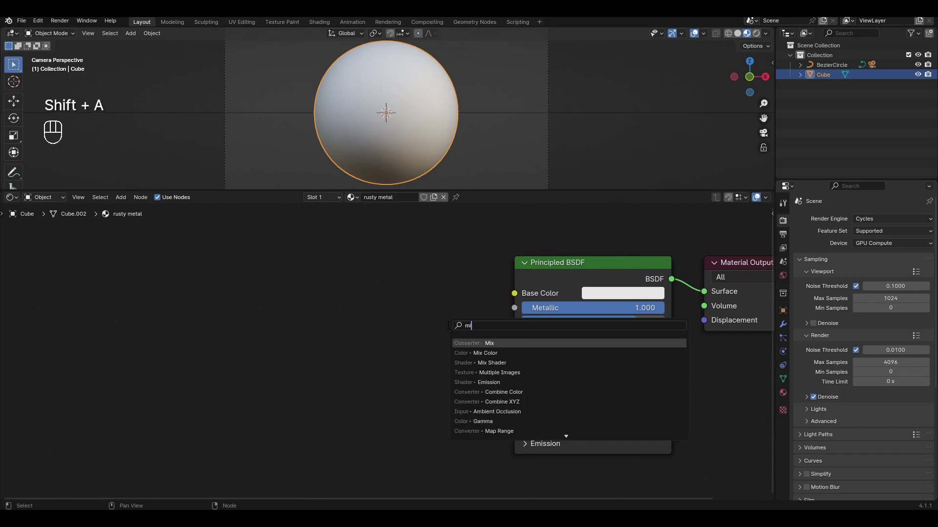
pyautogui.press('Down')
pyautogui.press('Return')
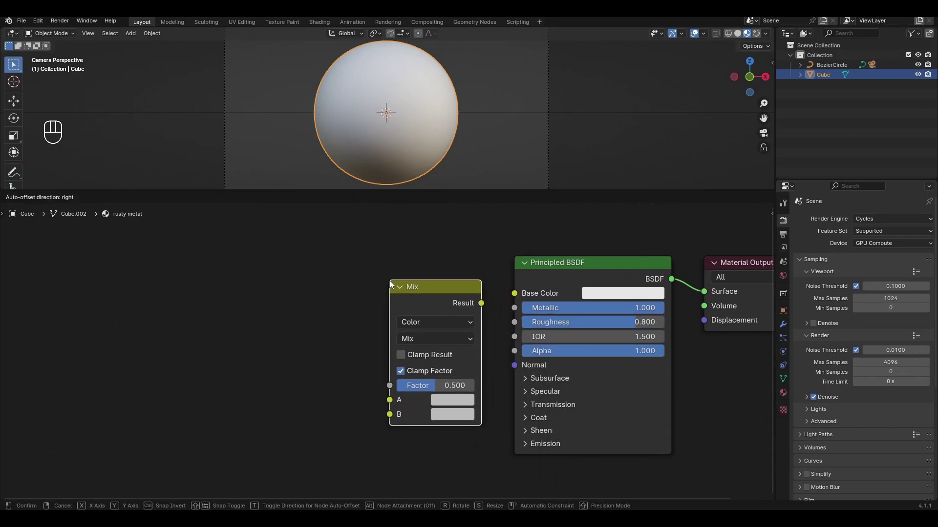
pyautogui.click(390, 281)
pyautogui.moveTo(481, 303); pyautogui.dragTo(514, 293)
pyautogui.moveTo(307, 296); pyautogui.dragTo(487, 294, button='middle')
# Add a Color Ramp and a Noise Texture, linking Noise Fac into the Color Ramp Fac
pyautogui.hotkey('shift', 'a')
pyautogui.write('c')
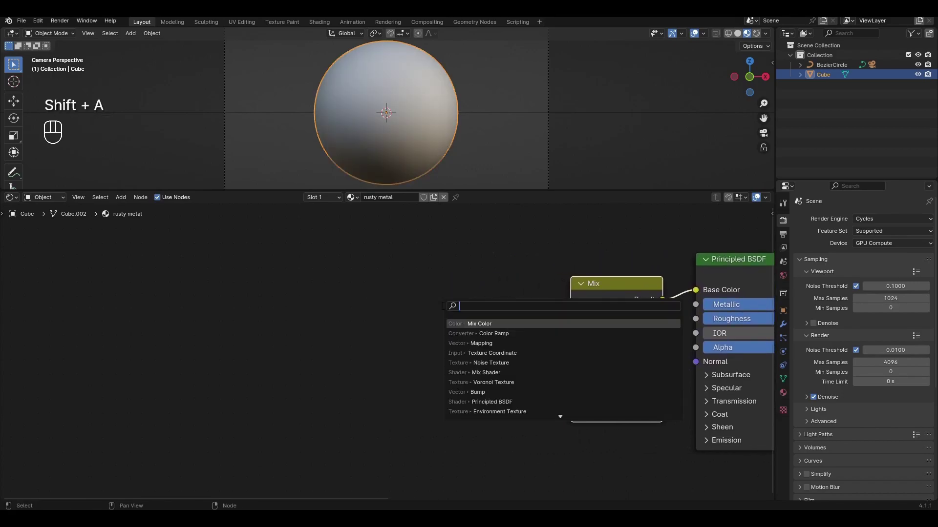
pyautogui.click(468, 333)
pyautogui.click(385, 305)
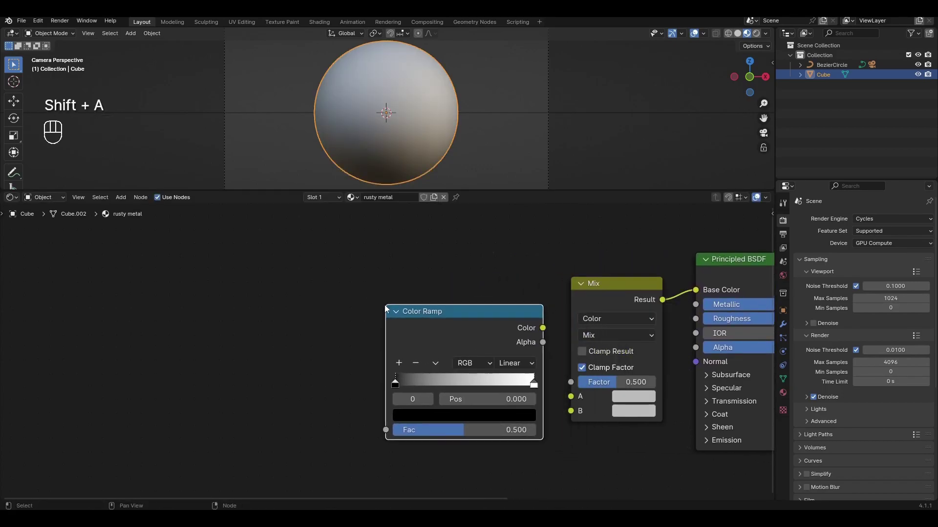
pyautogui.hotkey('shift', 'a')
pyautogui.write('noi')
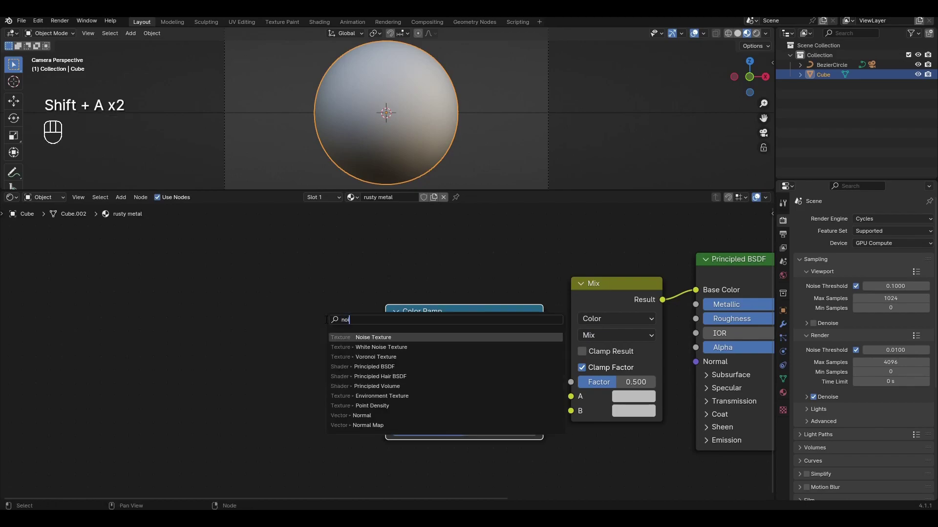
pyautogui.click(344, 337)
pyautogui.click(275, 289)
pyautogui.moveTo(276, 289); pyautogui.dragTo(399, 280, button='middle')
pyautogui.scroll(-1, 400, 280)
pyautogui.moveTo(490, 289); pyautogui.dragTo(508, 398)
# Add a Mapping node feeding its Vector into the Noise Texture Vector
pyautogui.hotkey('shift', 'a')
pyautogui.write('m')
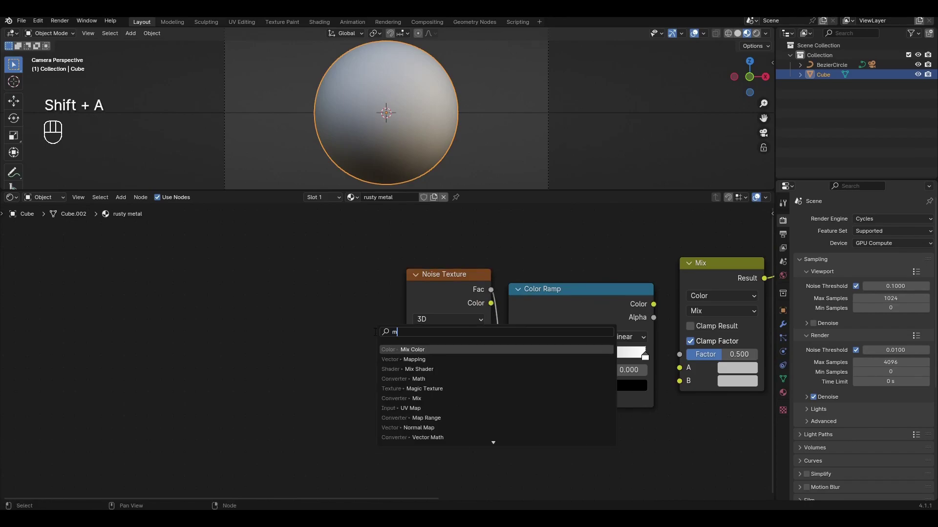
pyautogui.write('app')
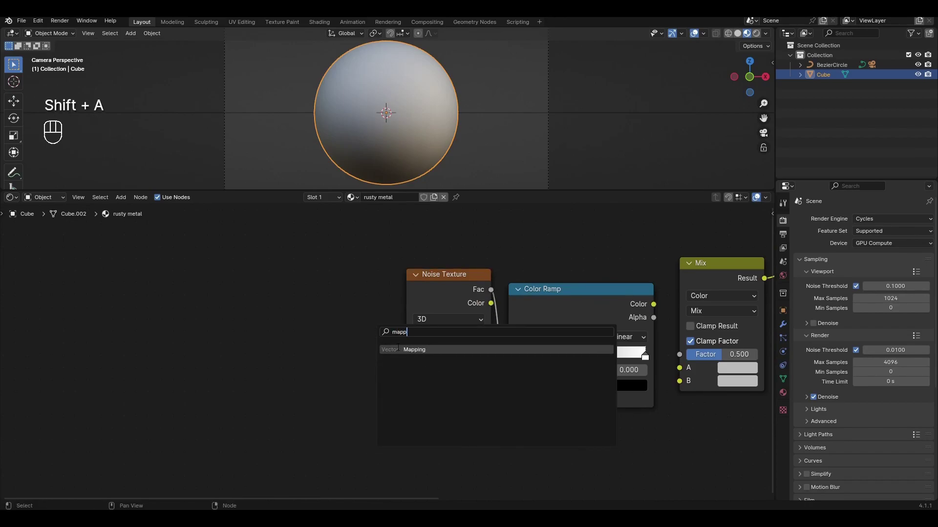
pyautogui.click(415, 350)
pyautogui.click(395, 293)
pyautogui.moveTo(392, 292); pyautogui.dragTo(406, 368)
pyautogui.moveTo(282, 356); pyautogui.dragTo(371, 320, button='middle')
# Add a Texture Coordinate node with Generated linked into the Mapping Vector input
pyautogui.hotkey('shift', 'a')
pyautogui.write('texture')
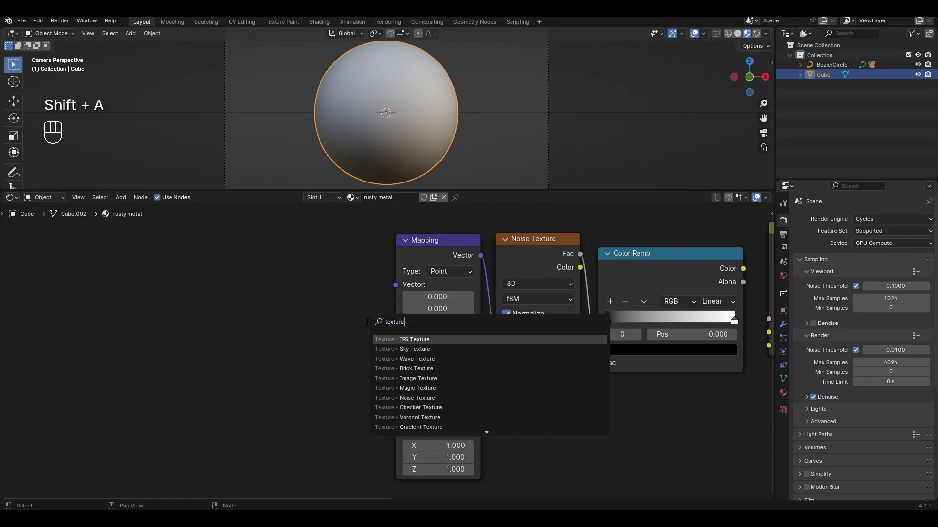
pyautogui.write(' c')
pyautogui.press('Return')
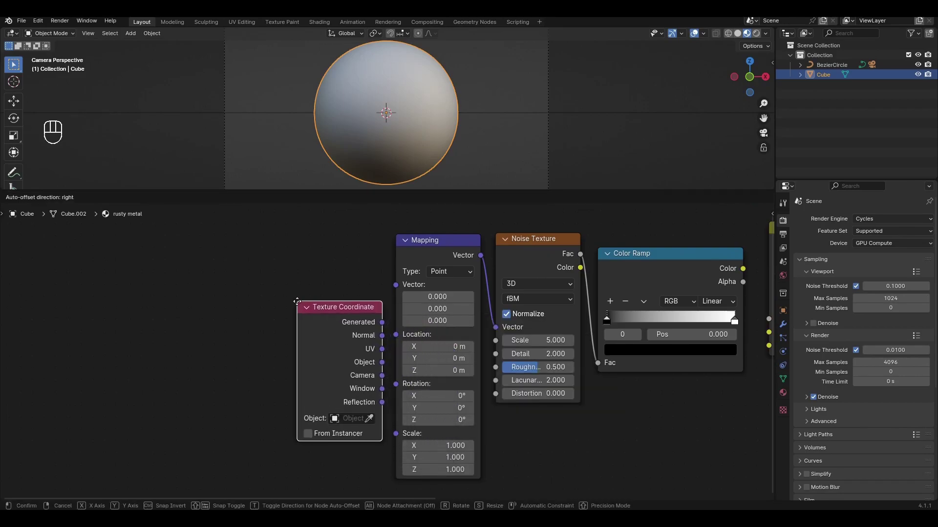
pyautogui.click(311, 309)
pyautogui.moveTo(380, 322); pyautogui.dragTo(392, 292)
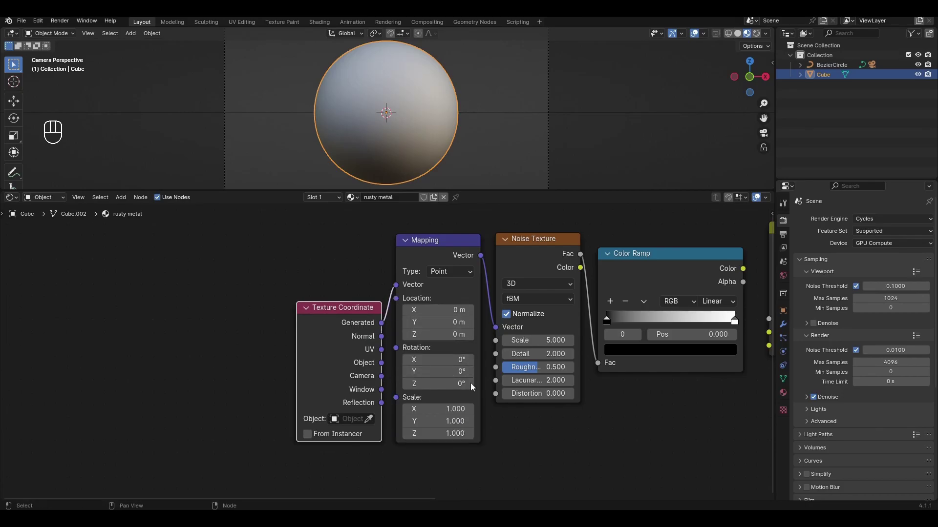
pyautogui.scroll(-3, 511, 409)
pyautogui.moveTo(509, 403); pyautogui.dragTo(382, 389, button='middle')
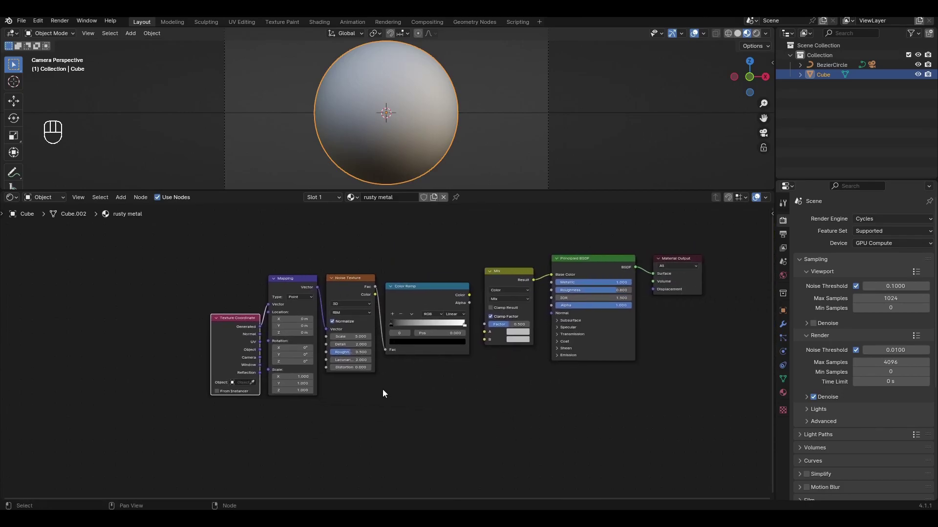
# Duplicate the Noise Texture and Color Ramp pair twice, stacked vertically
pyautogui.click(359, 282)
pyautogui.keyDown('shift'); pyautogui.click(423, 293); pyautogui.keyUp('shift')
pyautogui.hotkey('shift', 'd')
pyautogui.press('y')
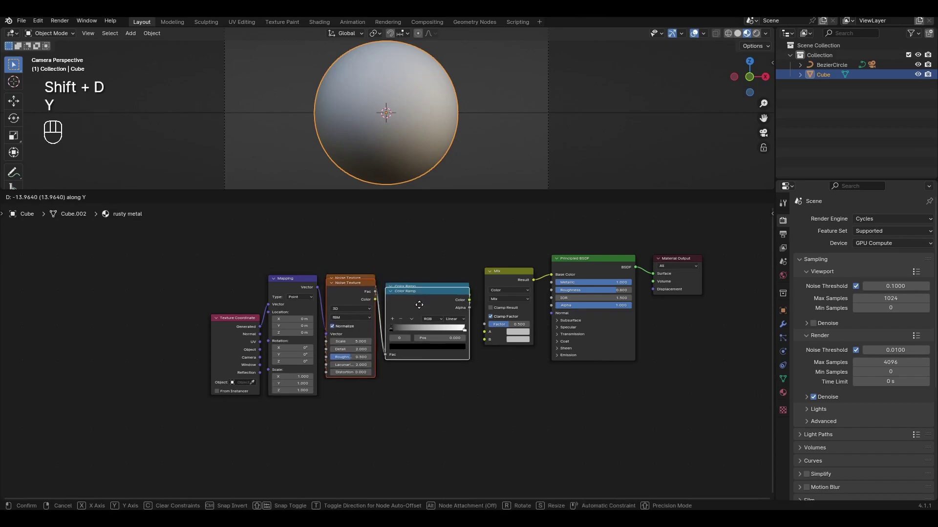
pyautogui.click(413, 395)
pyautogui.scroll(-1, 396, 337)
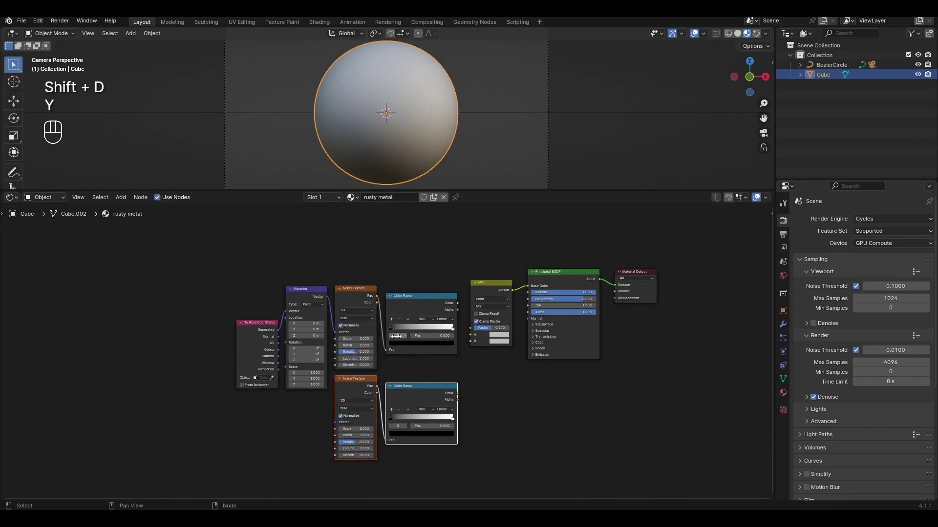
pyautogui.hotkey('shift', 'd')
pyautogui.press('y')
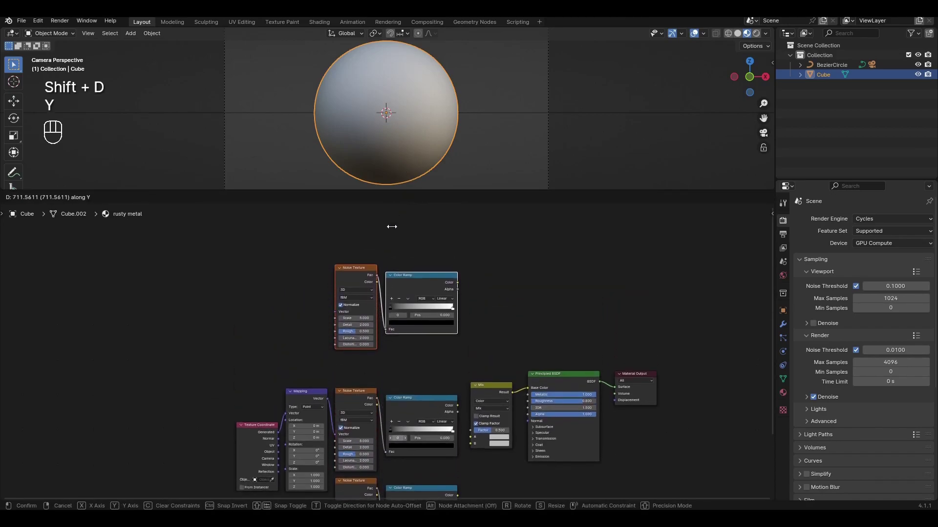
pyautogui.click(380, 263)
# Link Mapping's Vector output to the top and bottom Noise Textures
pyautogui.moveTo(328, 400); pyautogui.dragTo(334, 343)
pyautogui.moveTo(318, 379); pyautogui.dragTo(293, 277, button='middle')
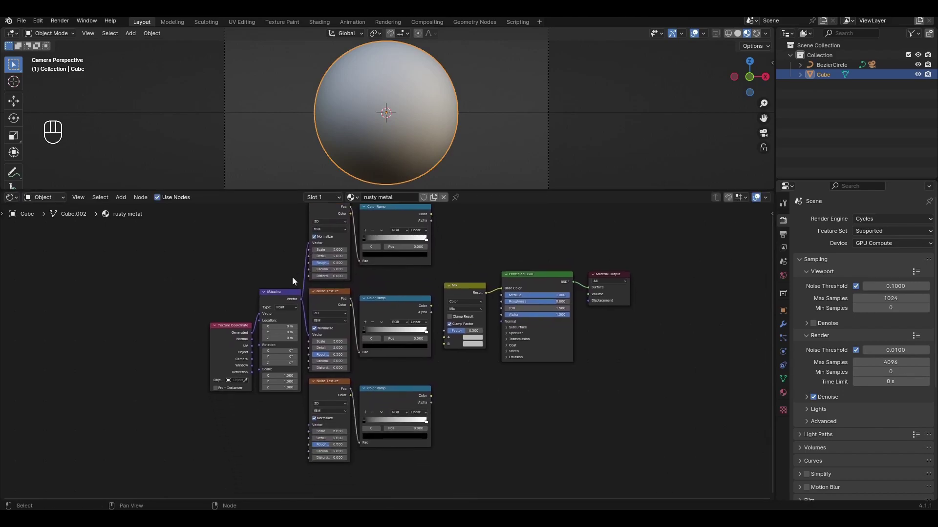
pyautogui.moveTo(301, 300); pyautogui.dragTo(333, 415)
# Connect the bottom, middle and top Color Ramps to Mix B, A and Factor
pyautogui.moveTo(431, 395); pyautogui.dragTo(444, 344)
pyautogui.moveTo(436, 348); pyautogui.dragTo(406, 377, button='middle')
pyautogui.scroll(2, 386, 376)
pyautogui.moveTo(374, 341); pyautogui.dragTo(391, 384)
pyautogui.moveTo(371, 285); pyautogui.dragTo(390, 307, button='middle')
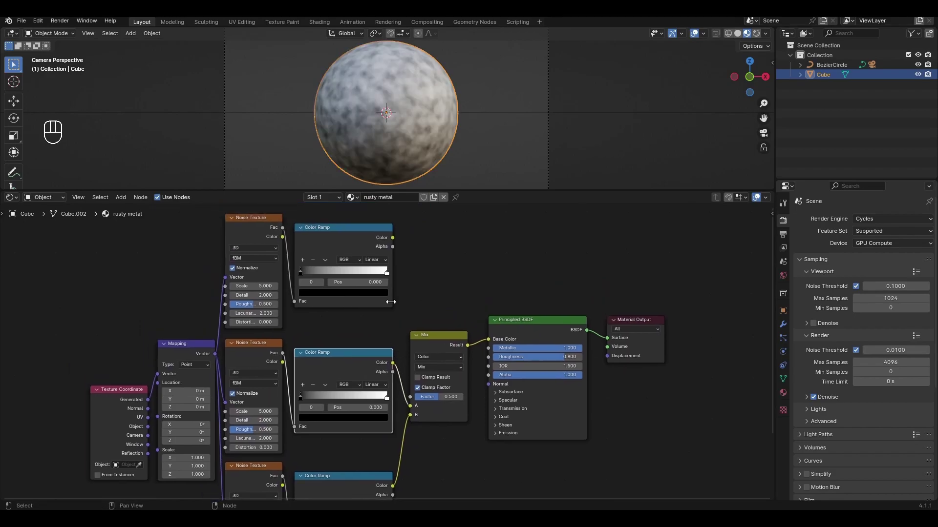
pyautogui.moveTo(393, 238); pyautogui.dragTo(410, 397)
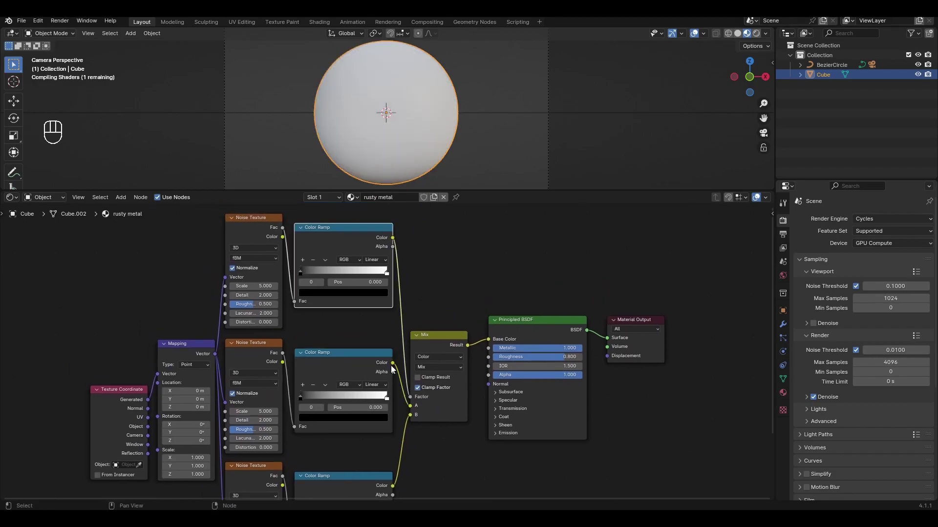
pyautogui.moveTo(338, 326); pyautogui.dragTo(345, 332, button='middle')
pyautogui.scroll(3, 425, 385)
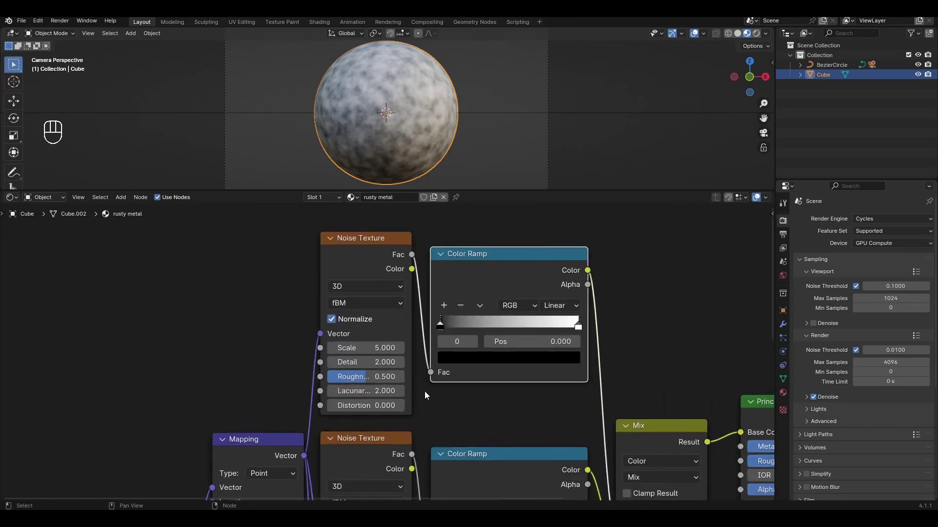
# Set the top Noise Texture to Scale 15, Detail 8, Roughness 1 and Lacunarity 1.9
pyautogui.click(355, 347)
pyautogui.write('15')
pyautogui.press('Return')
pyautogui.click(359, 362)
pyautogui.write('8')
pyautogui.press('Return')
pyautogui.moveTo(352, 379); pyautogui.dragTo(386, 379)
pyautogui.click(389, 393)
pyautogui.write('1.9')
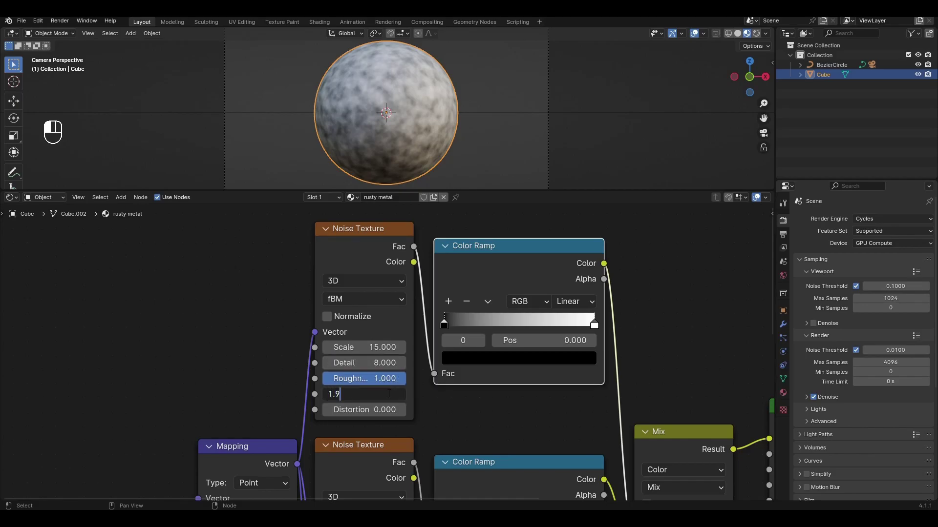
pyautogui.press('Return')
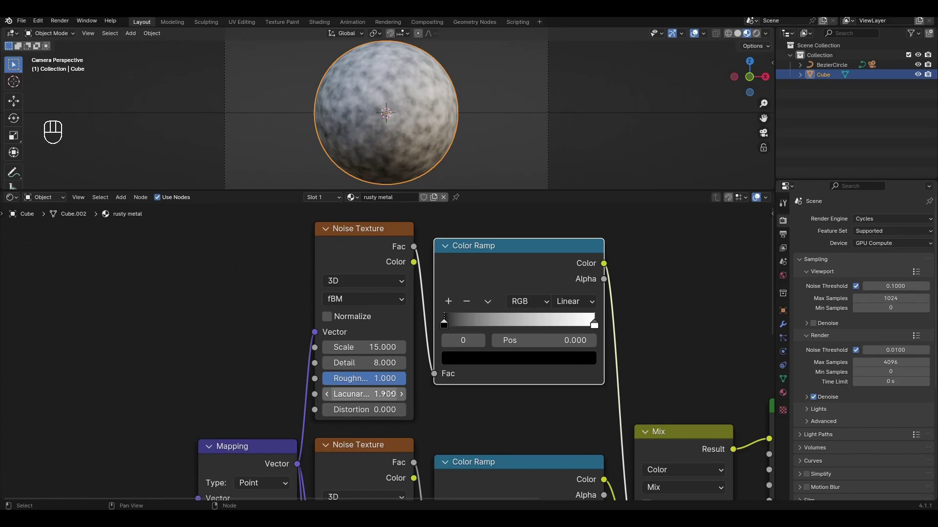
# Switch the middle Noise Texture to Multifractal with Scale 3
pyautogui.moveTo(426, 424); pyautogui.dragTo(435, 246, button='middle')
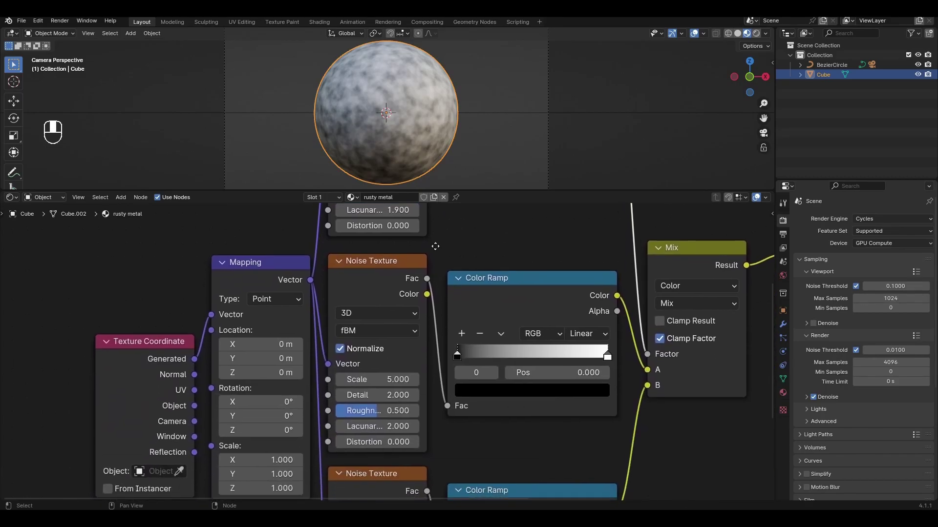
pyautogui.click(408, 336)
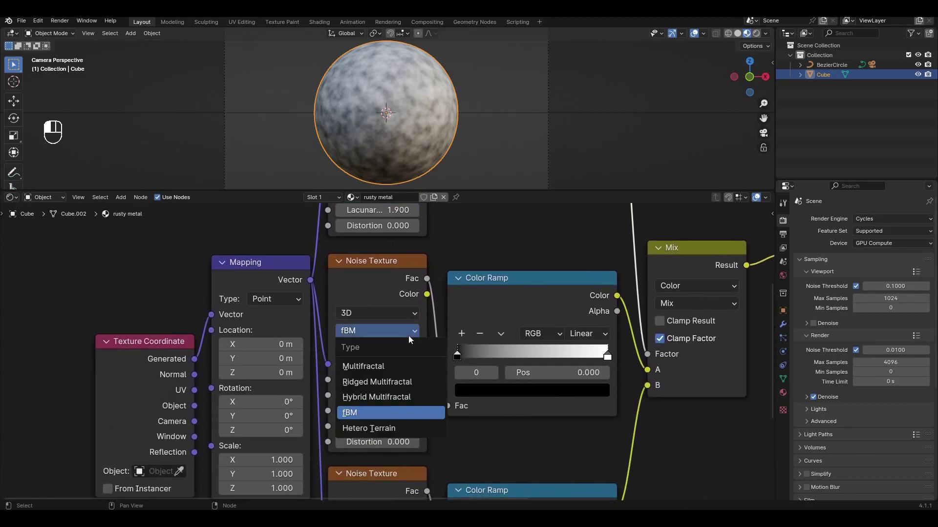
pyautogui.click(397, 364)
pyautogui.click(395, 362)
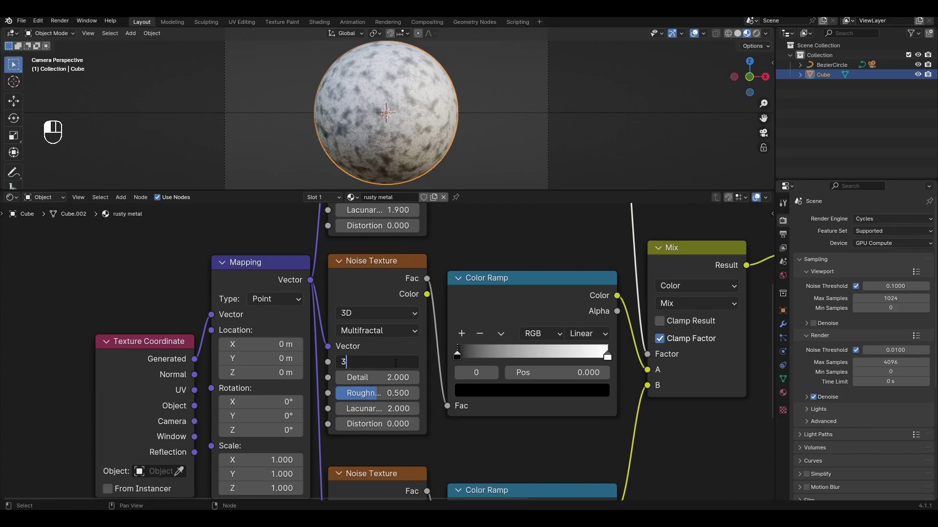
pyautogui.write('3')
pyautogui.press('Return')
# Give the middle noise Detail 8, Roughness 1.000 and Lacunarity 1.500
pyautogui.click(387, 377)
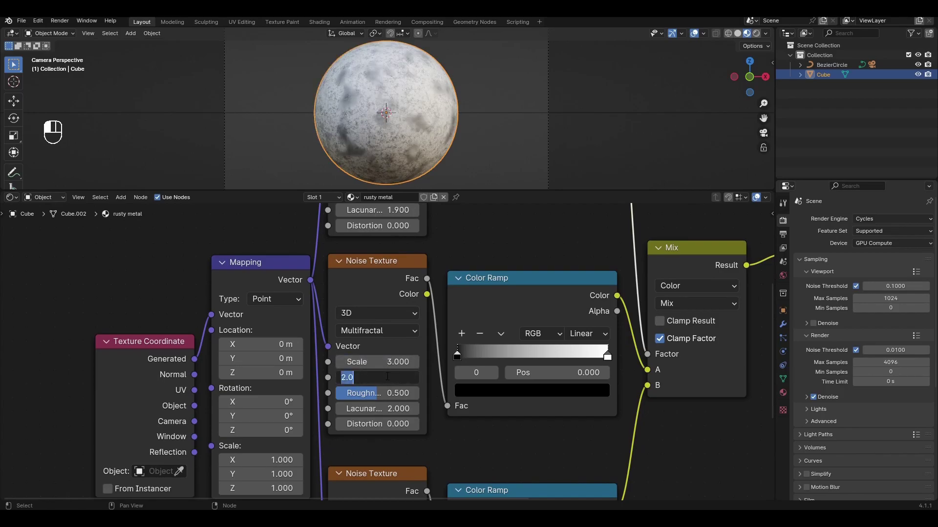
pyautogui.write('8')
pyautogui.press('Return')
pyautogui.click(387, 393)
pyautogui.write('1')
pyautogui.press('Return')
pyautogui.click(395, 409)
pyautogui.write('1')
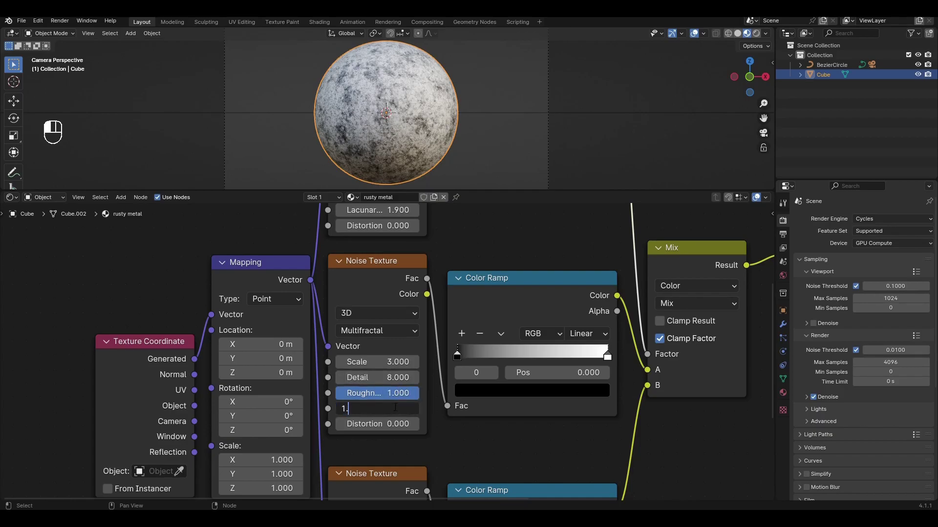
pyautogui.write('.5')
pyautogui.press('Return')
pyautogui.moveTo(490, 437); pyautogui.dragTo(369, 435, button='middle')
pyautogui.scroll(2, 368, 435)
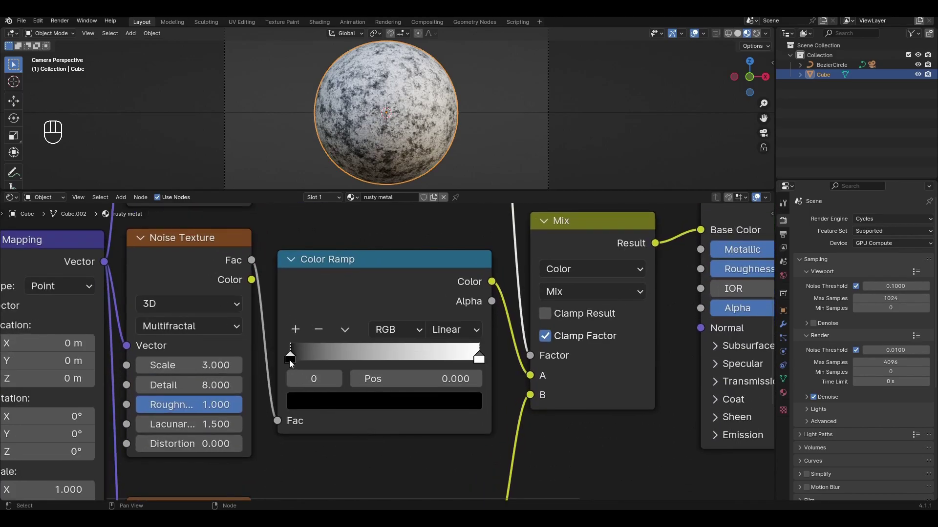
# Slide the Color Ramp's black stop right and darken its white stop to grey
pyautogui.moveTo(290, 360)
pyautogui.mouseDown()
pyautogui.moveTo(448, 345)
pyautogui.moveTo(473, 359)
pyautogui.moveTo(462, 360)
pyautogui.mouseUp()
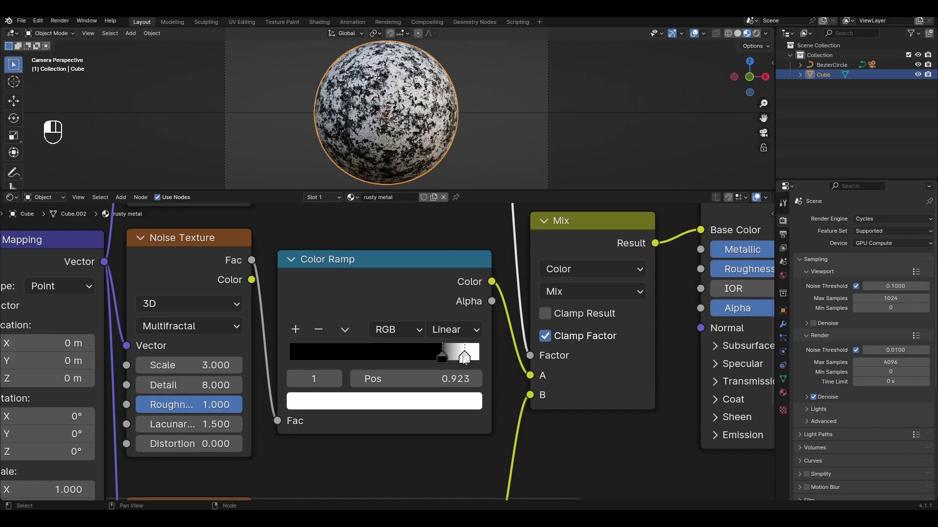
pyautogui.click(446, 402)
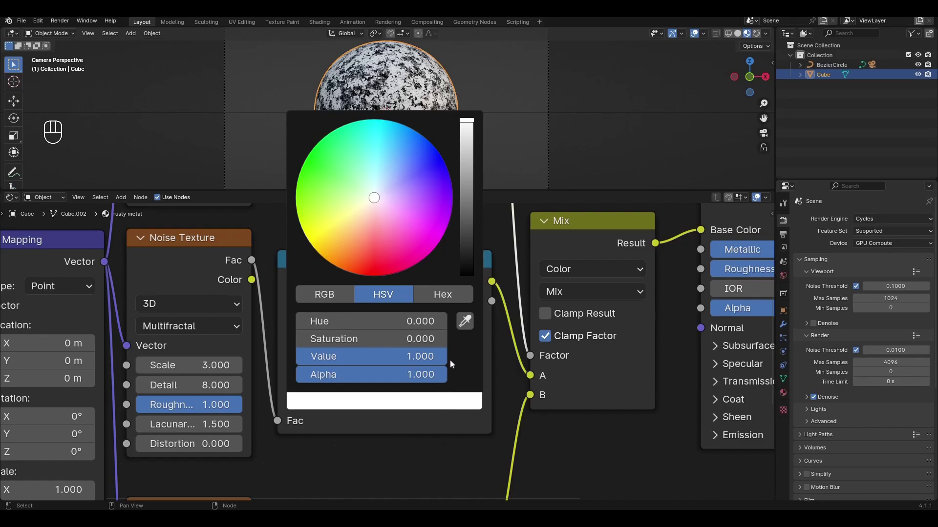
pyautogui.moveTo(466, 207); pyautogui.dragTo(466, 181)
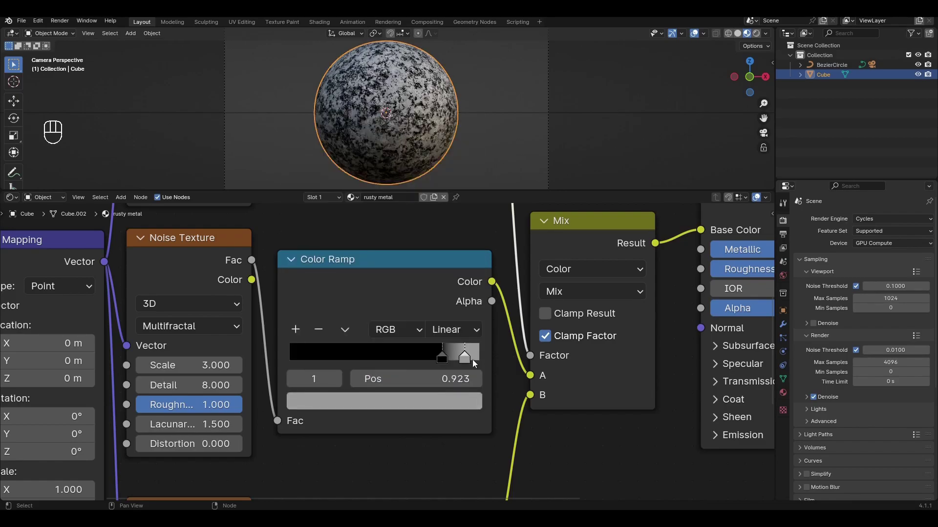
# Make the ramp's black stop a slightly brighter dark rust-red
pyautogui.click(442, 358)
pyautogui.click(435, 400)
pyautogui.moveTo(467, 262); pyautogui.dragTo(466, 225)
pyautogui.moveTo(409, 237); pyautogui.dragTo(358, 249)
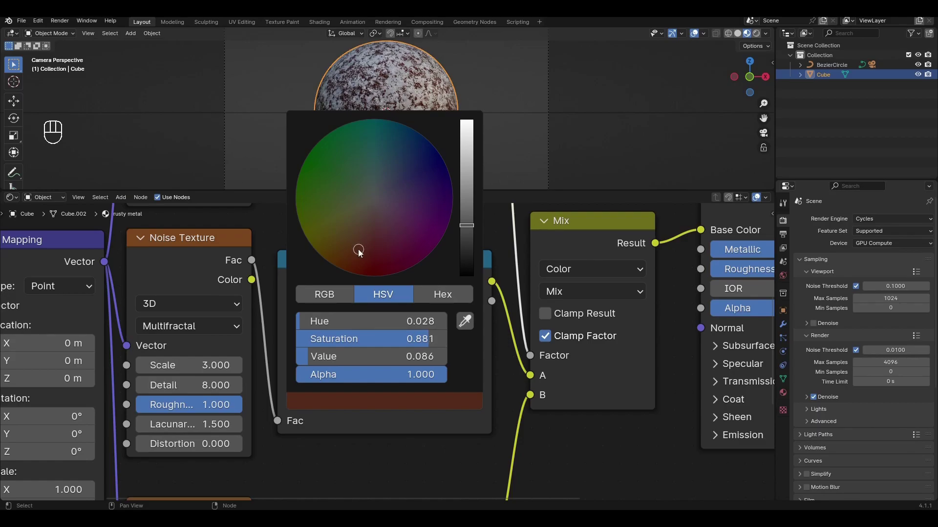
pyautogui.scroll(-2, 315, 458)
pyautogui.moveTo(314, 458); pyautogui.dragTo(388, 259, button='middle')
pyautogui.scroll(1, 350, 354)
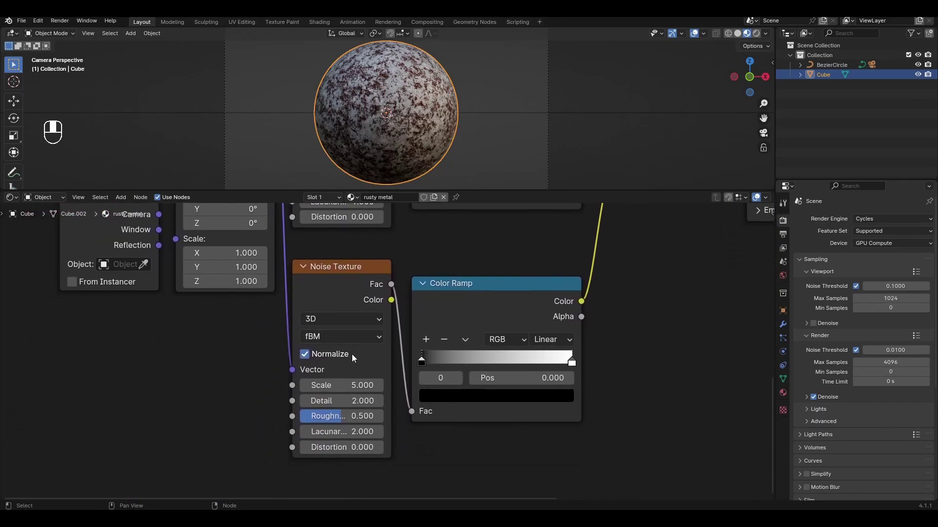
# Set the second Noise Texture to Multifractal, Detail 8, Roughness 1, Lacunarity 1.6
pyautogui.click(348, 336)
pyautogui.click(334, 377)
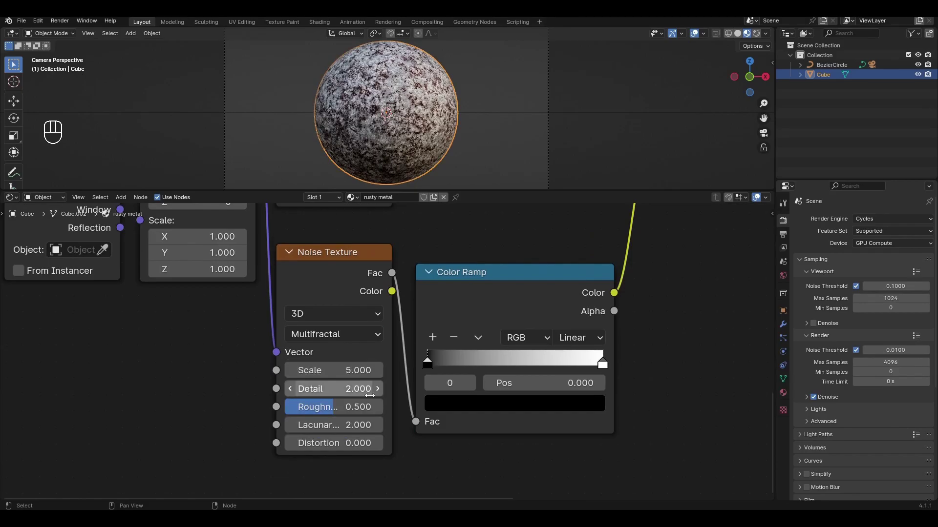
pyautogui.scroll(2, 414, 412)
pyautogui.click(376, 385)
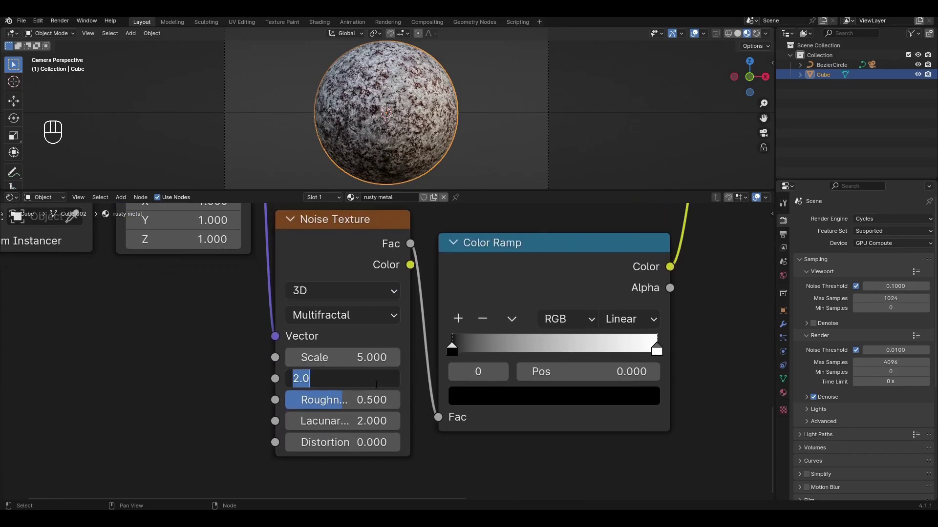
pyautogui.write('8')
pyautogui.press('Return')
pyautogui.moveTo(365, 401); pyautogui.dragTo(399, 406)
pyautogui.click(365, 421)
pyautogui.write('1')
pyautogui.press('Return')
# Give its Color Ramp Constant interpolation with a rusty orange white stop at 0.455
pyautogui.moveTo(525, 450); pyautogui.dragTo(341, 450, button='middle')
pyautogui.click(431, 332)
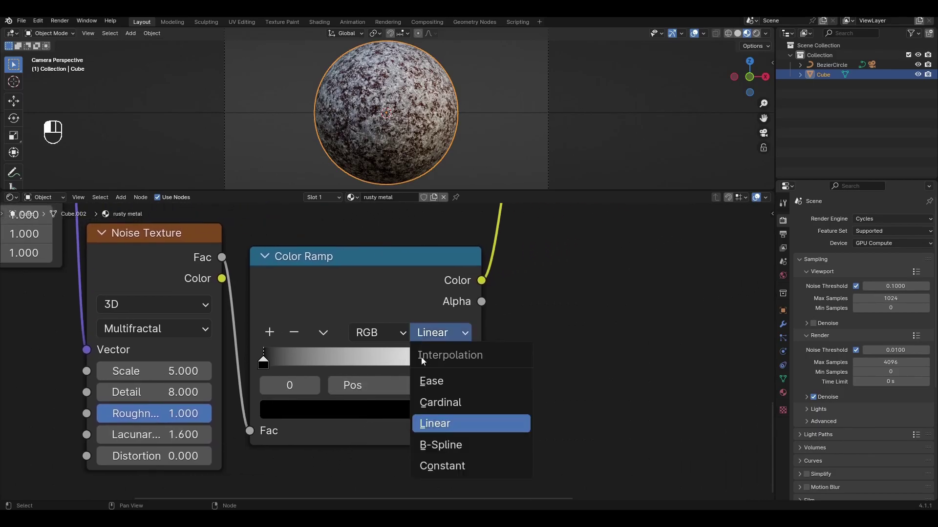
pyautogui.click(442, 466)
pyautogui.moveTo(459, 371); pyautogui.dragTo(352, 369)
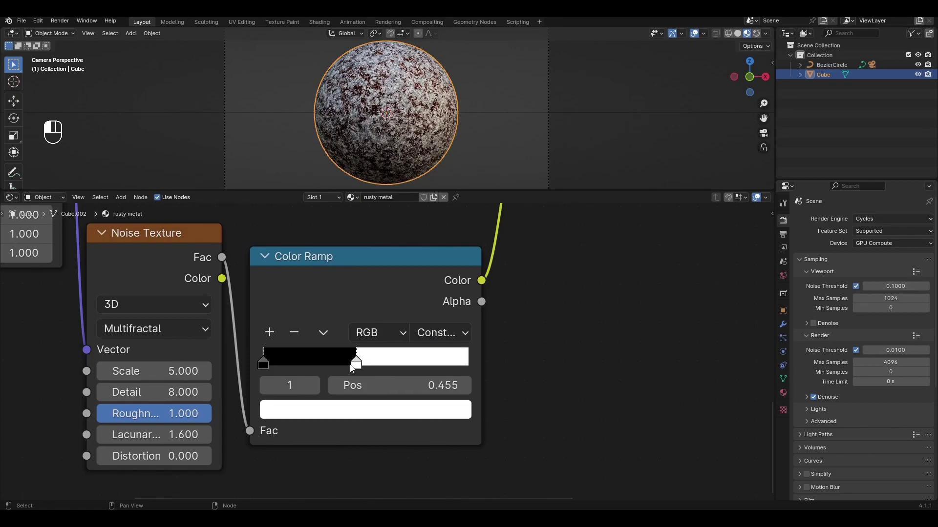
pyautogui.click(377, 410)
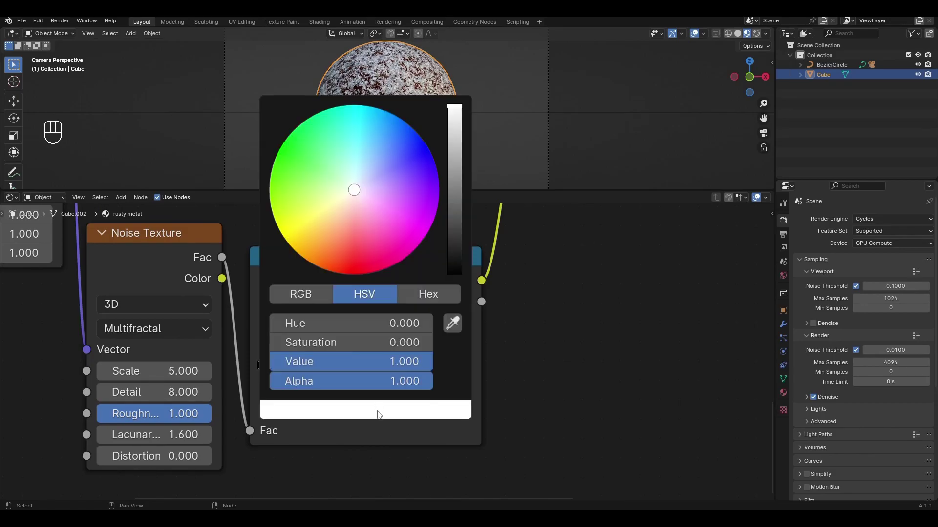
pyautogui.moveTo(449, 219); pyautogui.dragTo(455, 170)
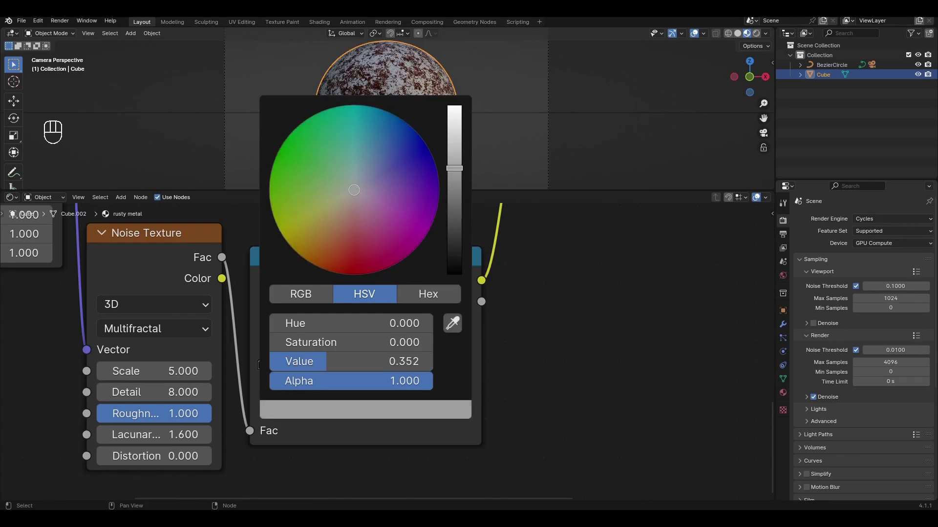
pyautogui.moveTo(328, 230); pyautogui.dragTo(327, 231)
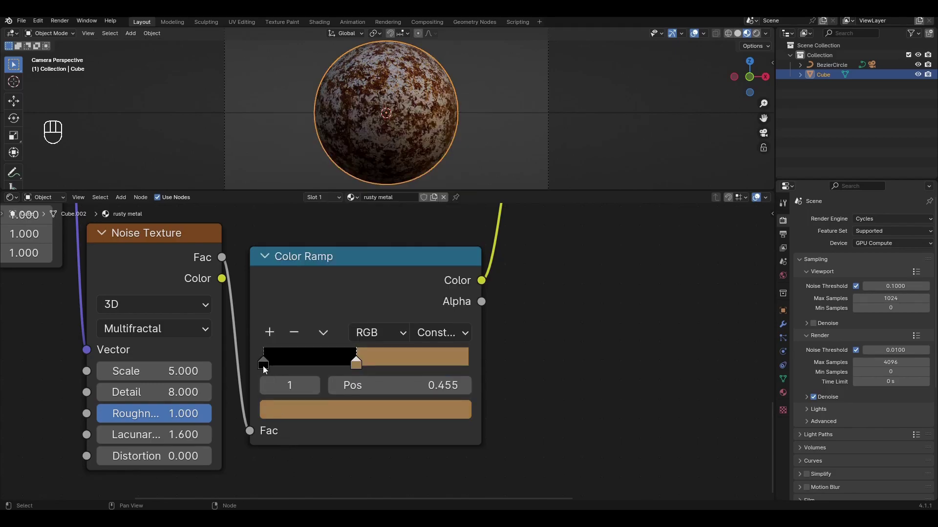
# Tint the ramp's black stop a very dark, near-black red
pyautogui.click(263, 363)
pyautogui.click(273, 409)
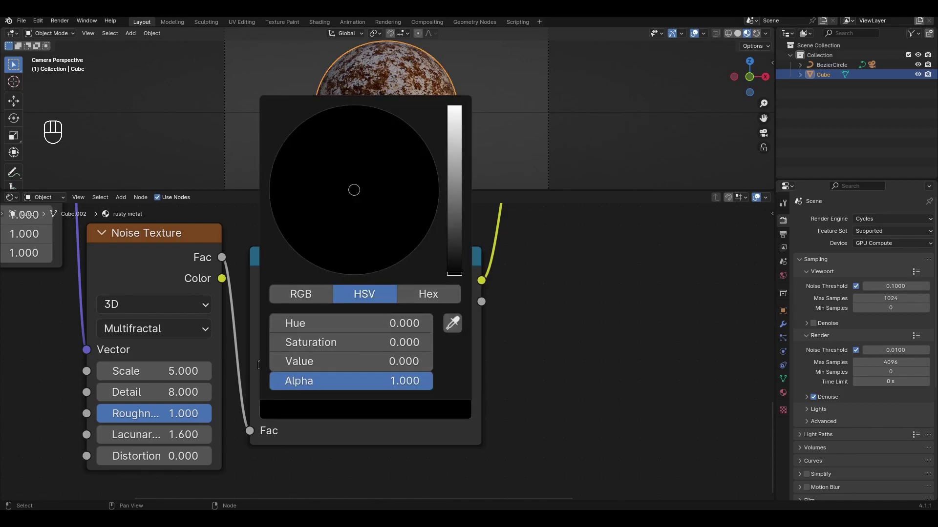
pyautogui.click(454, 252)
pyautogui.moveTo(337, 246); pyautogui.dragTo(334, 249)
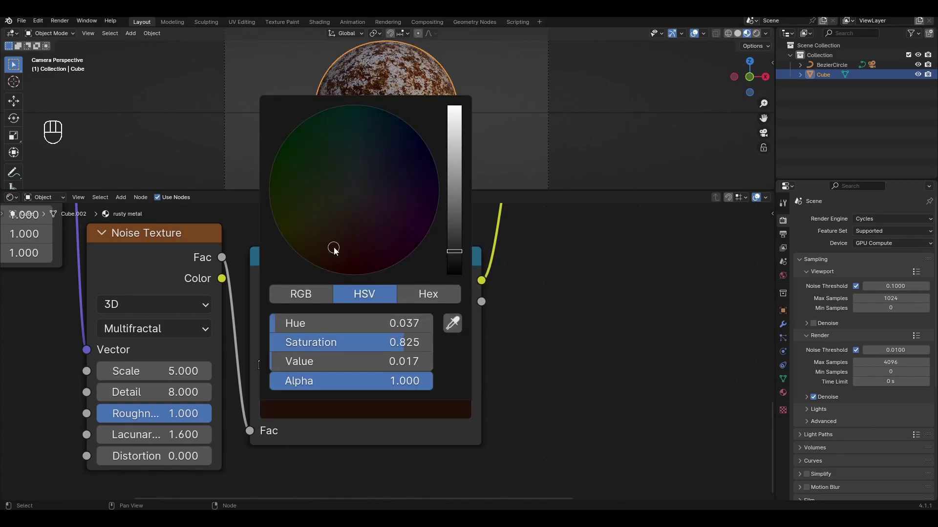
pyautogui.scroll(-4, 509, 347)
pyautogui.moveTo(499, 344); pyautogui.dragTo(392, 351, button='middle')
pyautogui.hotkey('shift', 'a')
# Add a Bump node and plug its Normal into the Principled BSDF Normal input
pyautogui.write('bump')
pyautogui.press('Return')
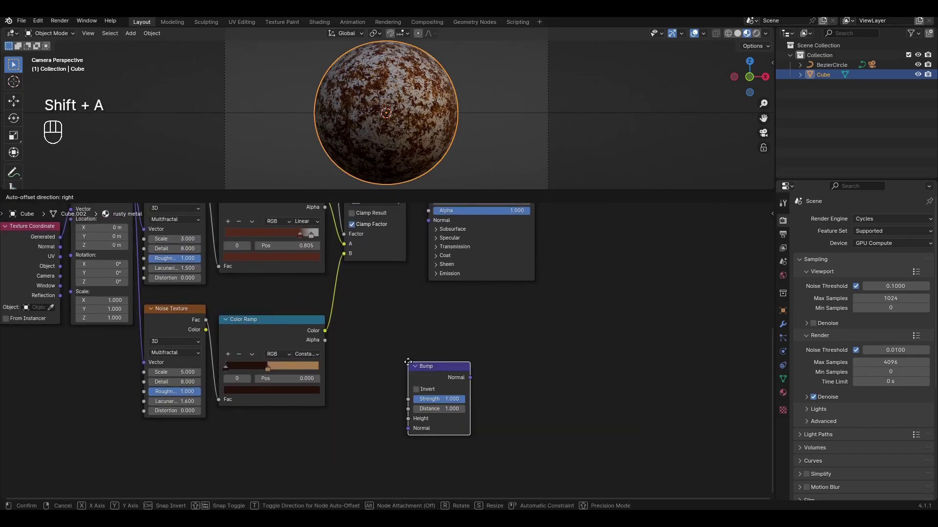
pyautogui.click(357, 363)
pyautogui.moveTo(418, 380); pyautogui.dragTo(424, 222)
pyautogui.moveTo(372, 359); pyautogui.dragTo(457, 286, button='middle')
pyautogui.moveTo(458, 295); pyautogui.dragTo(437, 359)
# Add a new Noise Texture and feed its Fac into the Bump Height
pyautogui.scroll(2, 341, 376)
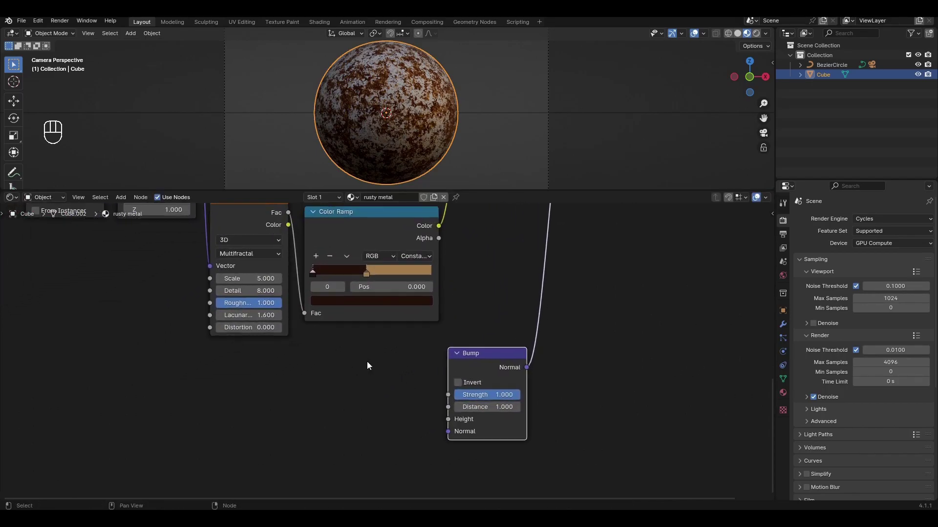
pyautogui.hotkey('shift', 'a')
pyautogui.write('noise')
pyautogui.press('Return')
pyautogui.click(359, 342)
pyautogui.moveTo(416, 354); pyautogui.dragTo(418, 377)
pyautogui.moveTo(442, 420); pyautogui.dragTo(444, 420)
# Feed the existing Mapping node's Vector into the new Noise Texture
pyautogui.scroll(-3, 307, 369)
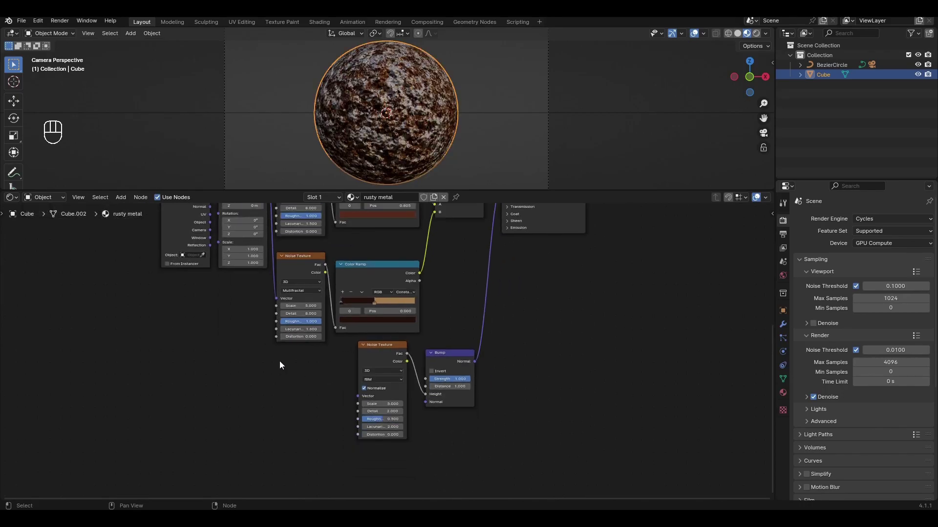
pyautogui.moveTo(279, 362); pyautogui.dragTo(289, 406, button='middle')
pyautogui.moveTo(286, 216); pyautogui.dragTo(365, 437)
pyautogui.scroll(4, 412, 463)
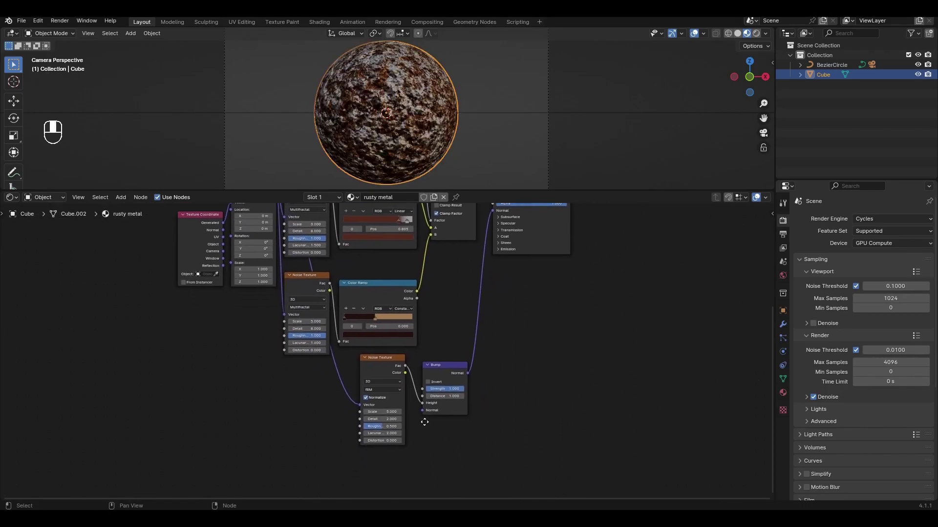
pyautogui.moveTo(414, 411); pyautogui.dragTo(413, 381, button='middle')
pyautogui.scroll(2, 369, 371)
# Set the new noise to Scale 4.5 and Detail 8, and lower Bump Strength to 0.300
pyautogui.click(371, 380)
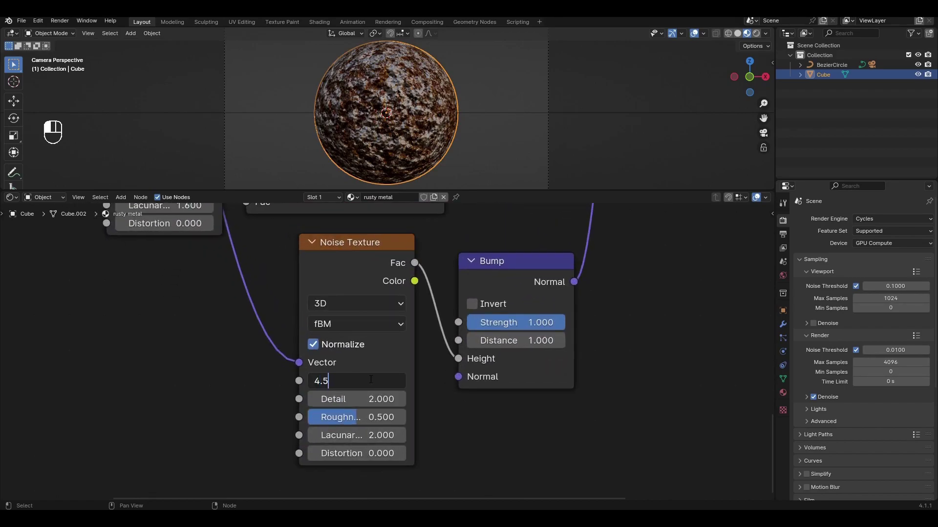
pyautogui.write('4.5')
pyautogui.press('Return')
pyautogui.click(369, 398)
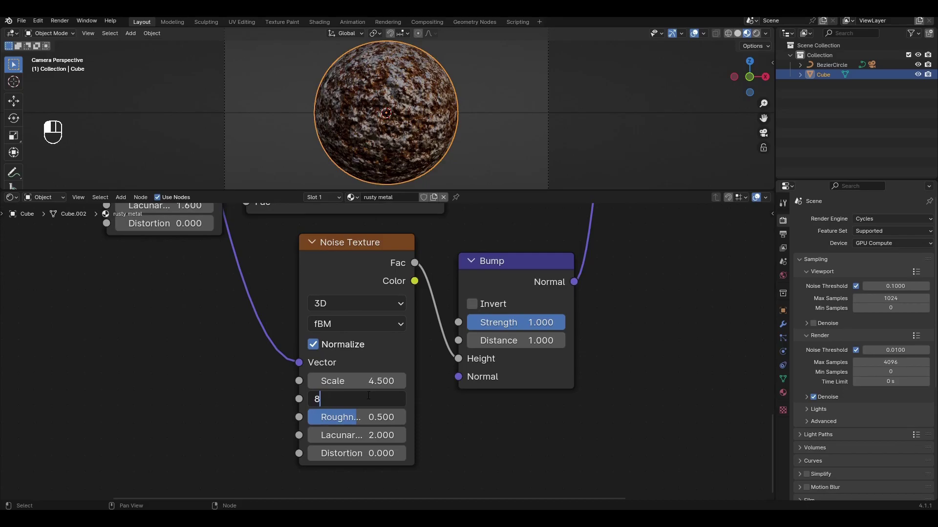
pyautogui.write('8')
pyautogui.press('Return')
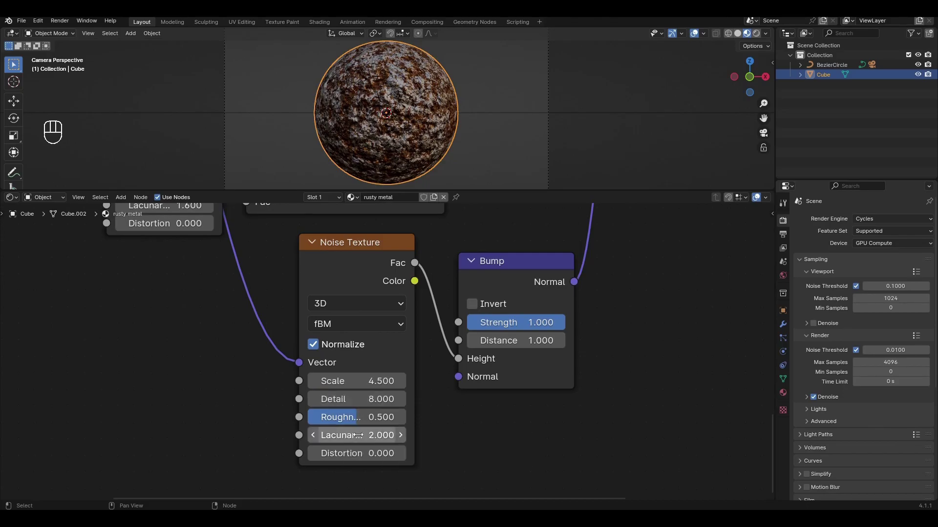
pyautogui.moveTo(427, 457); pyautogui.dragTo(354, 432, button='middle')
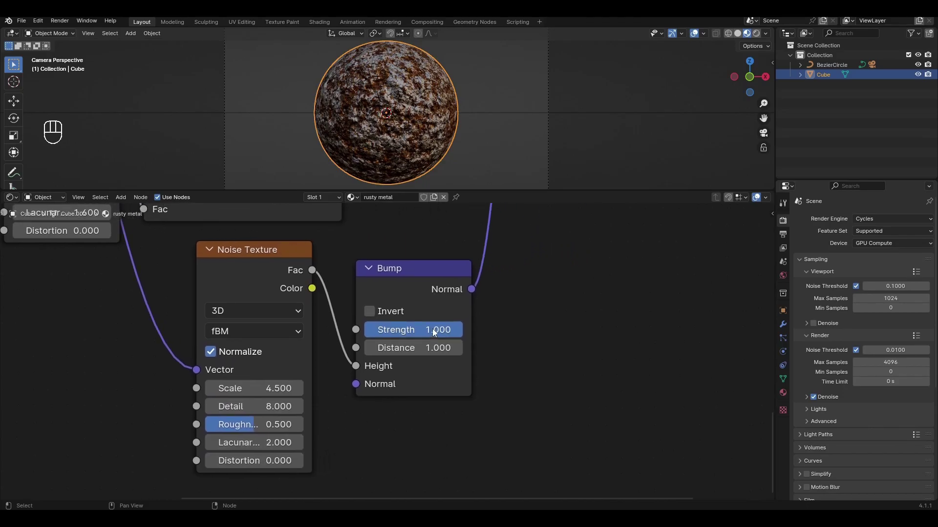
pyautogui.moveTo(454, 330); pyautogui.dragTo(394, 330)
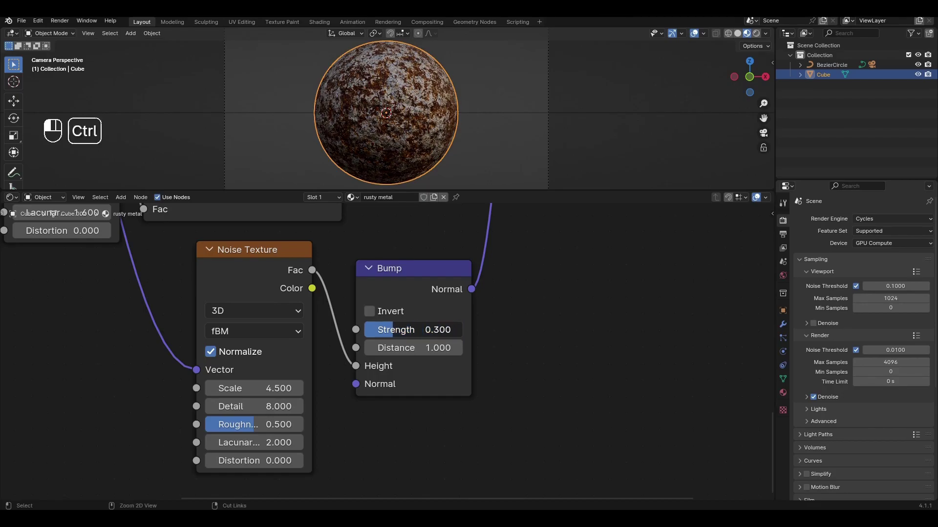
pyautogui.scroll(-3, 490, 315)
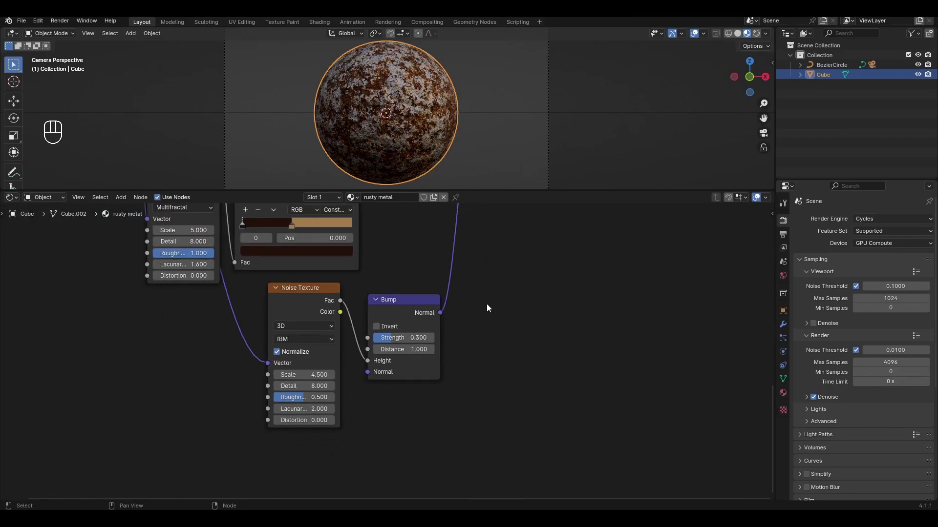
# Select every node except the Material Output and group them into a frame
pyautogui.moveTo(486, 304); pyautogui.dragTo(476, 314, button='middle')
pyautogui.scroll(-5, 469, 318)
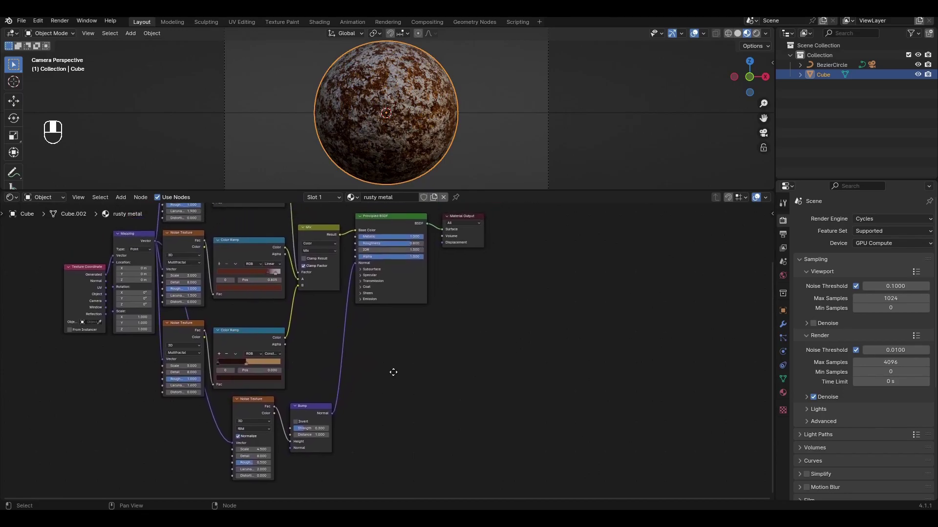
pyautogui.moveTo(376, 371); pyautogui.dragTo(434, 394, button='middle')
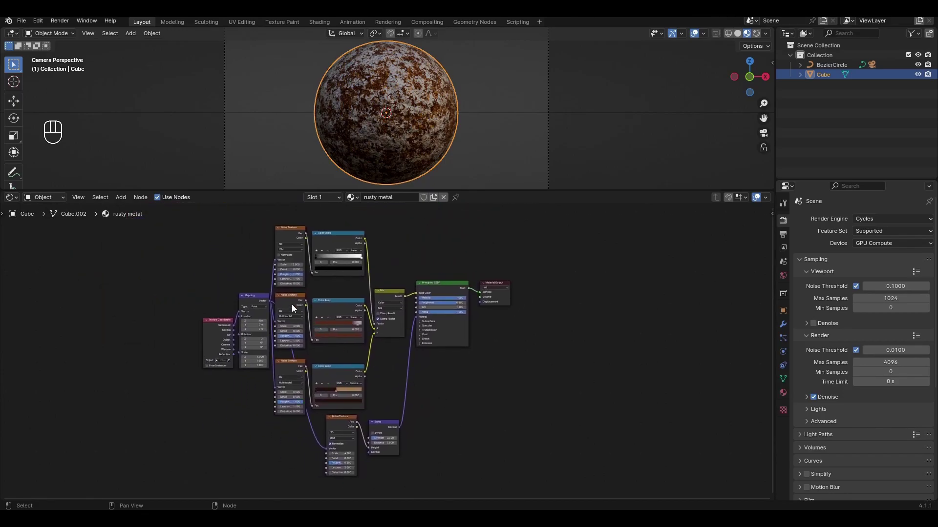
pyautogui.moveTo(201, 242); pyautogui.dragTo(452, 447)
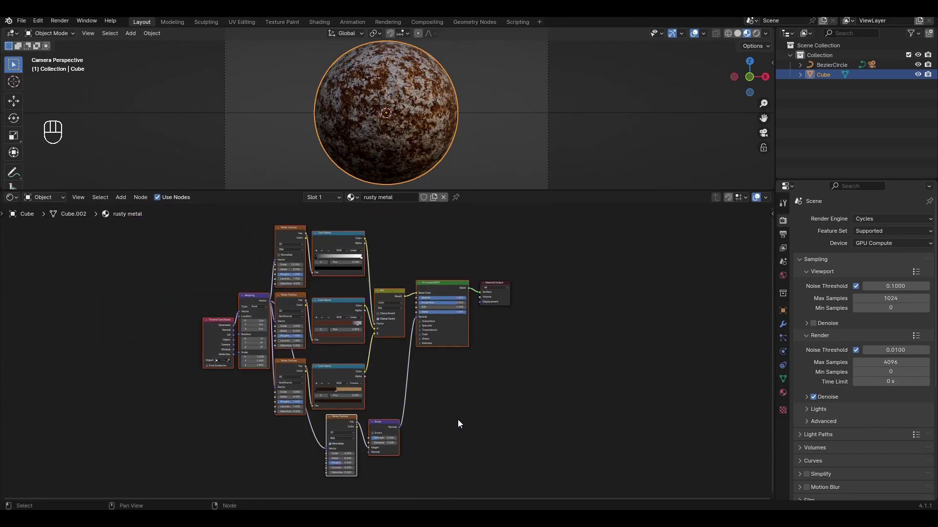
pyautogui.hotkey('ctrl', 'j')
pyautogui.press('n')
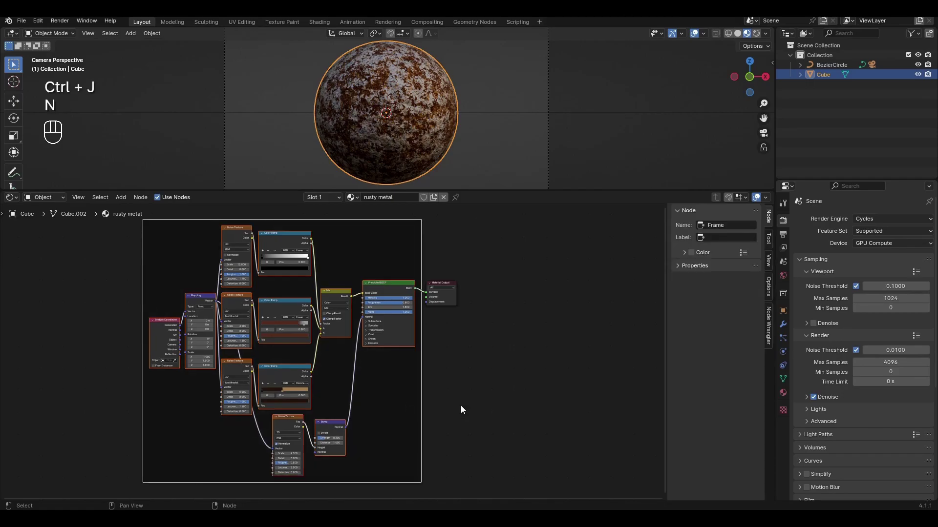
# Label the new frame 'rust' in the node sidebar
pyautogui.click(714, 238)
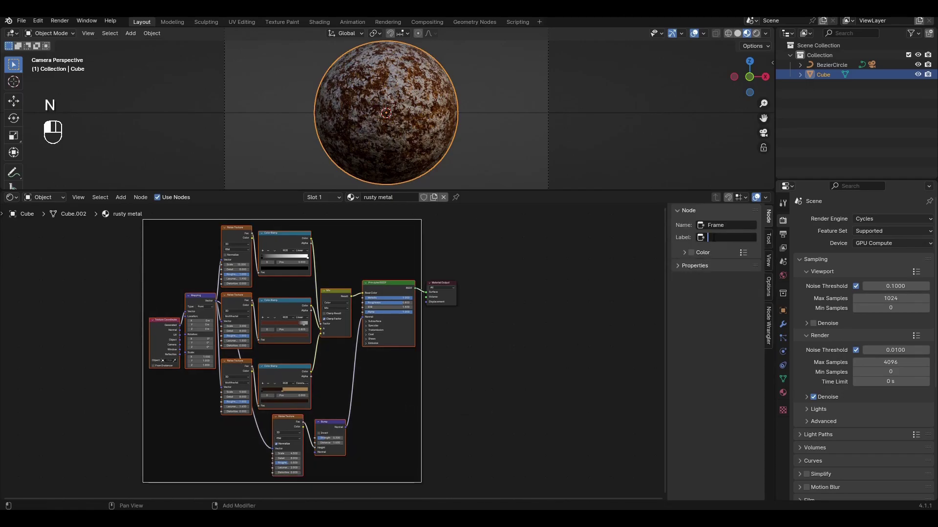
pyautogui.write('rust')
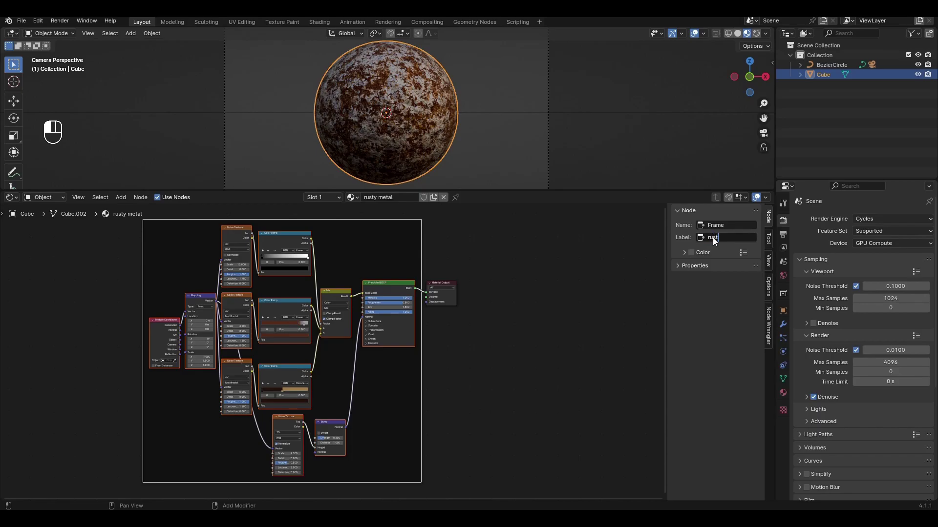
pyautogui.press('Return')
pyautogui.press('n')
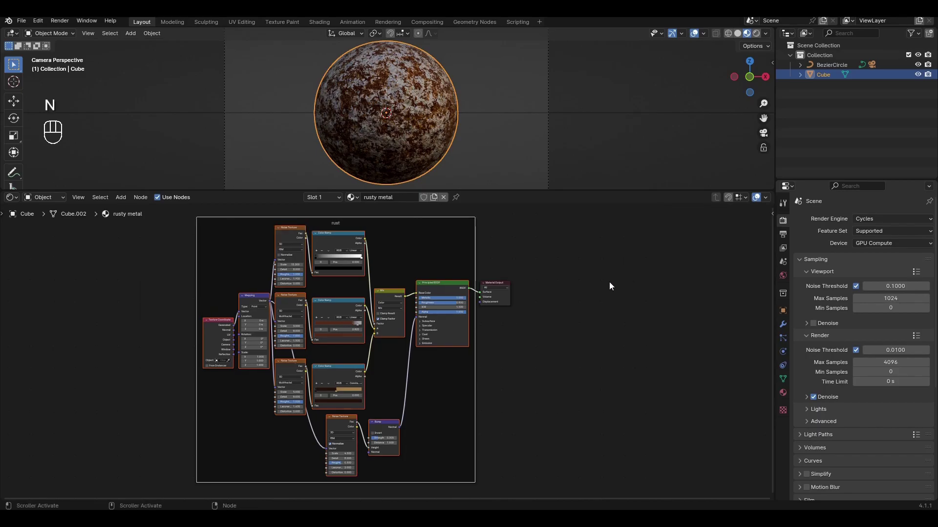
# Move the rust frame up and left, away from the Material Output
pyautogui.scroll(-1, 550, 316)
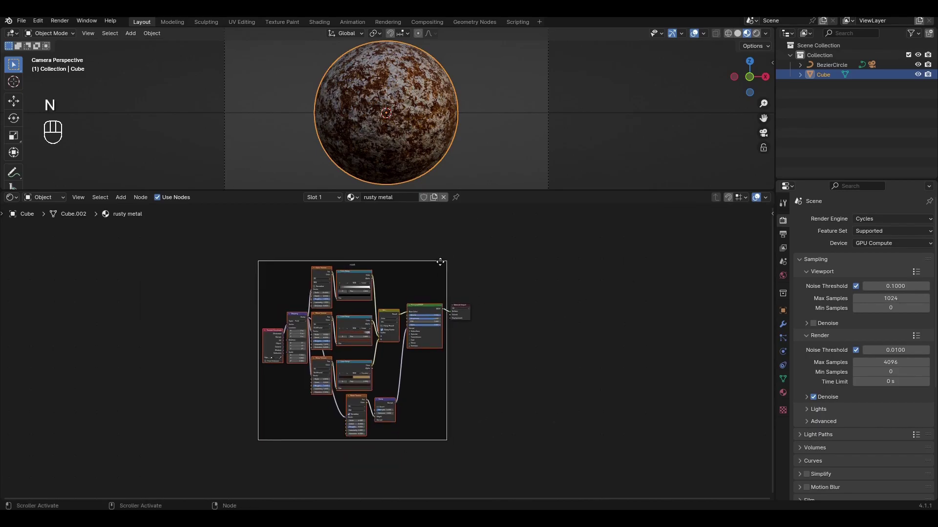
pyautogui.moveTo(441, 263); pyautogui.dragTo(327, 230)
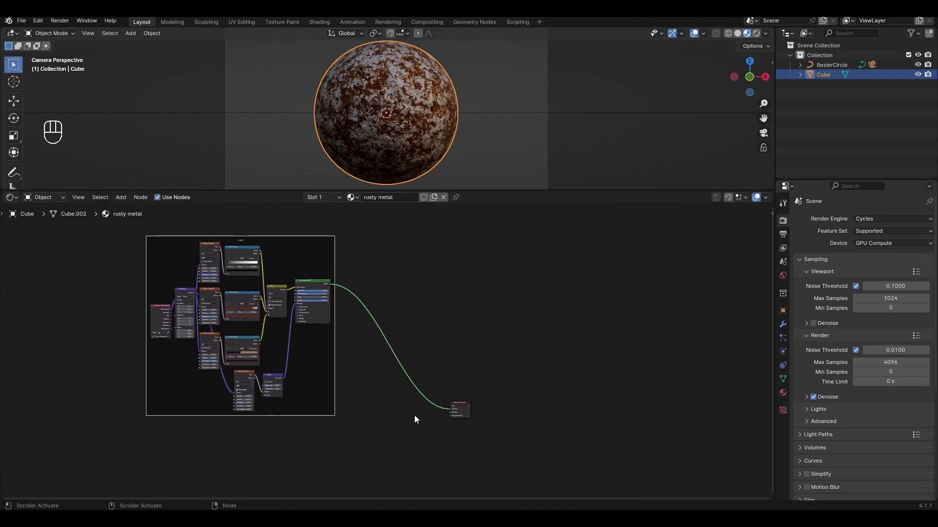
pyautogui.moveTo(414, 415); pyautogui.dragTo(380, 329, button='middle')
pyautogui.scroll(5, 405, 311)
pyautogui.moveTo(424, 279); pyautogui.dragTo(394, 353, button='middle')
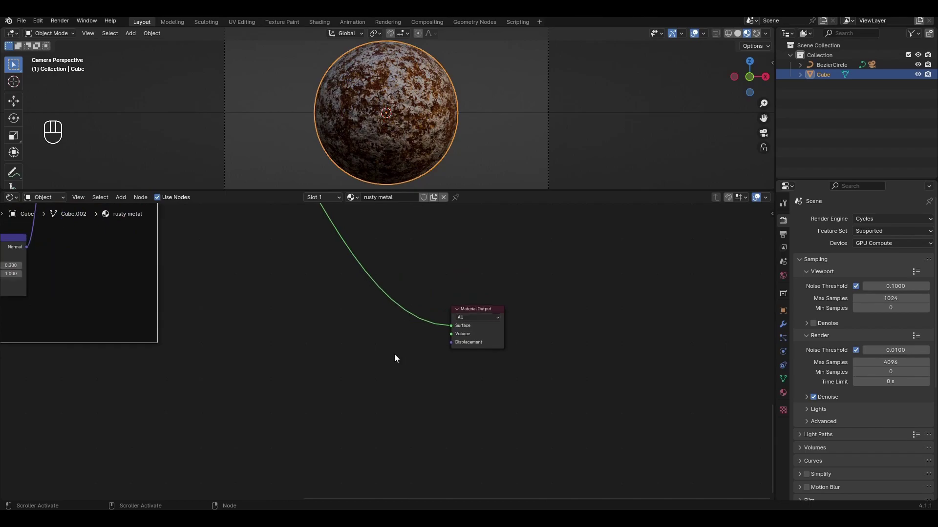
pyautogui.hotkey('shift', 'a')
# Add a new Principled BSDF linked to the Material Output
pyautogui.write('pr')
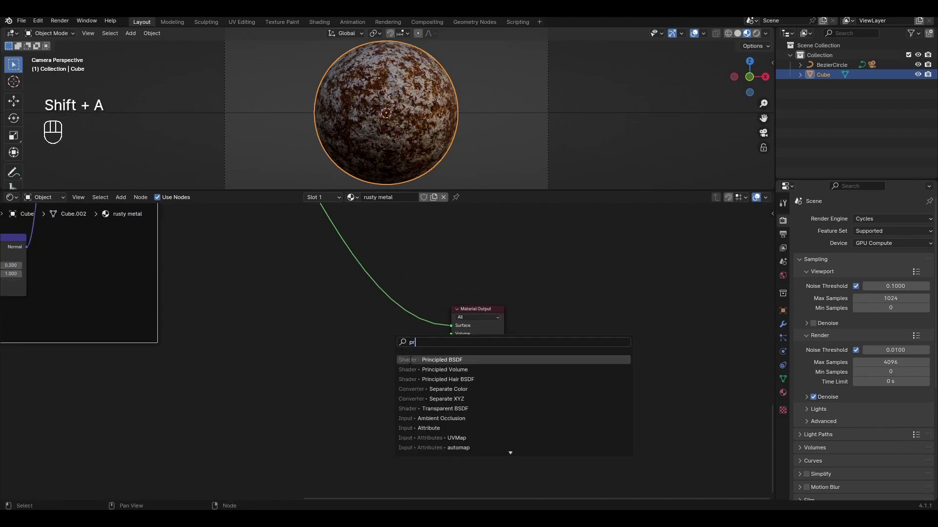
pyautogui.press('Return')
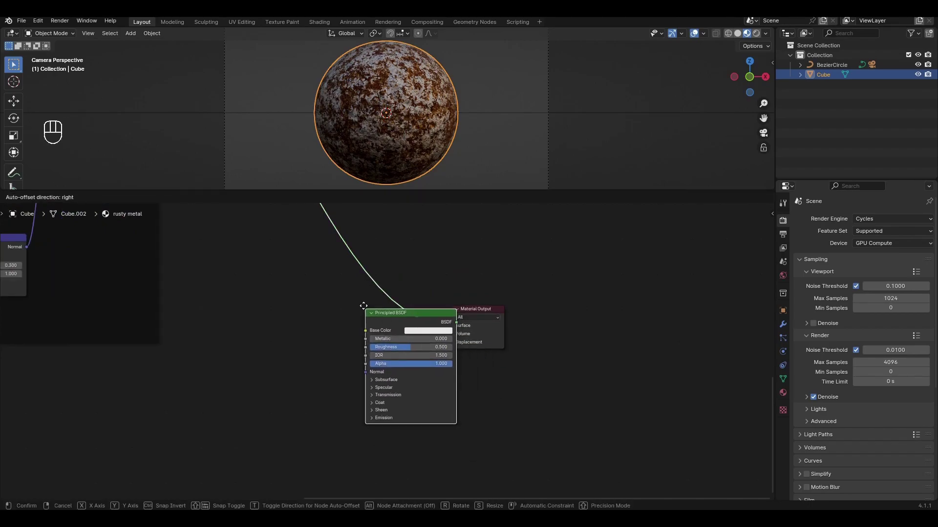
pyautogui.click(347, 300)
pyautogui.moveTo(336, 332); pyautogui.dragTo(400, 344, button='middle')
pyautogui.scroll(1, 400, 345)
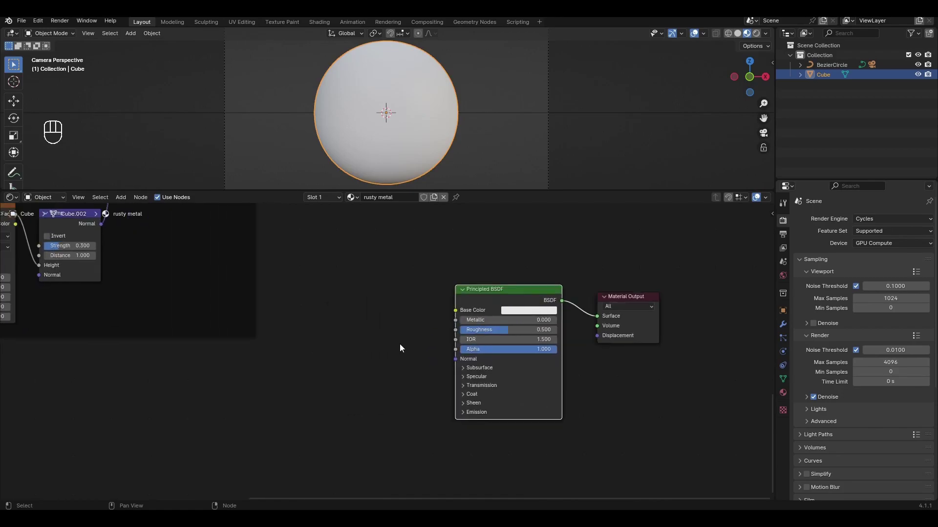
# Add a Color Ramp and connect its Color to the shader's Metallic input
pyautogui.hotkey('shift', 'a')
pyautogui.write('c')
pyautogui.press('Down')
pyautogui.press('Return')
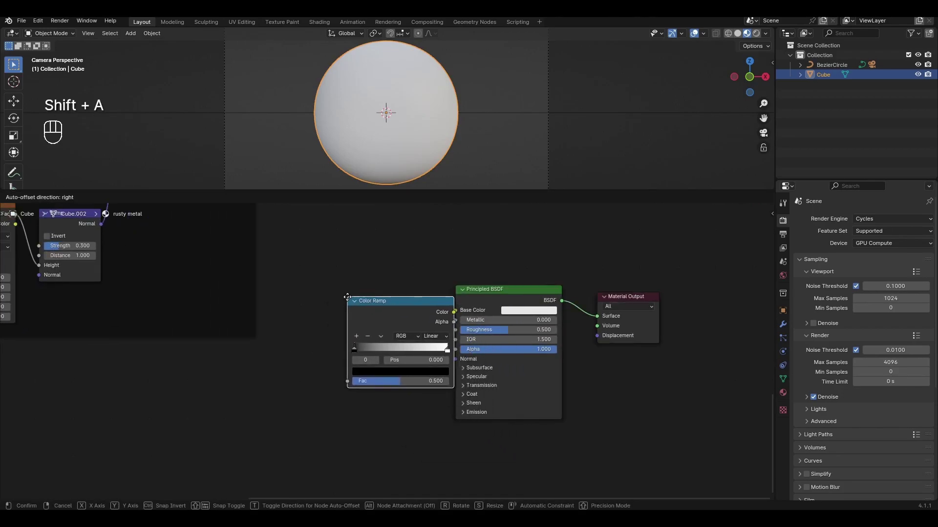
pyautogui.click(337, 291)
pyautogui.moveTo(442, 301); pyautogui.dragTo(455, 320)
# Nudge the black stop right and move the white stop inward to 0.436
pyautogui.scroll(3, 435, 338)
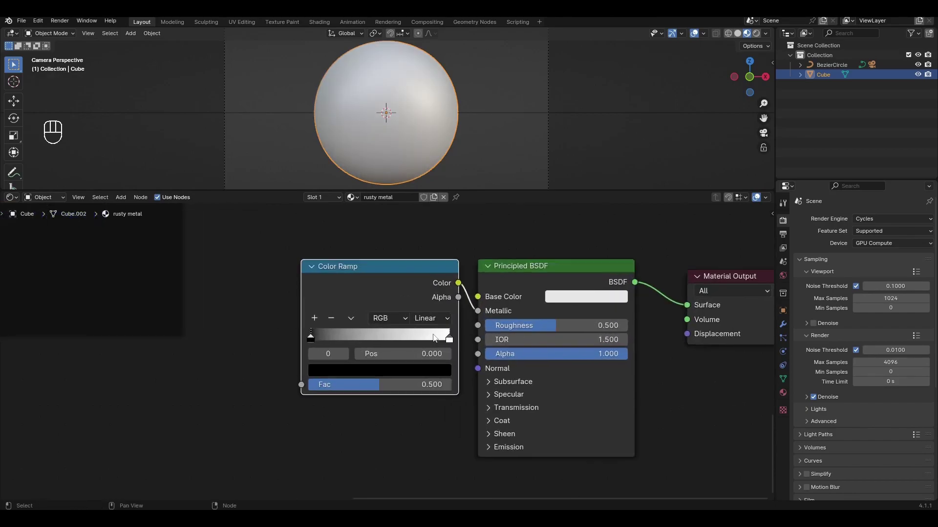
pyautogui.moveTo(308, 338); pyautogui.dragTo(313, 338)
pyautogui.moveTo(443, 341); pyautogui.dragTo(378, 341)
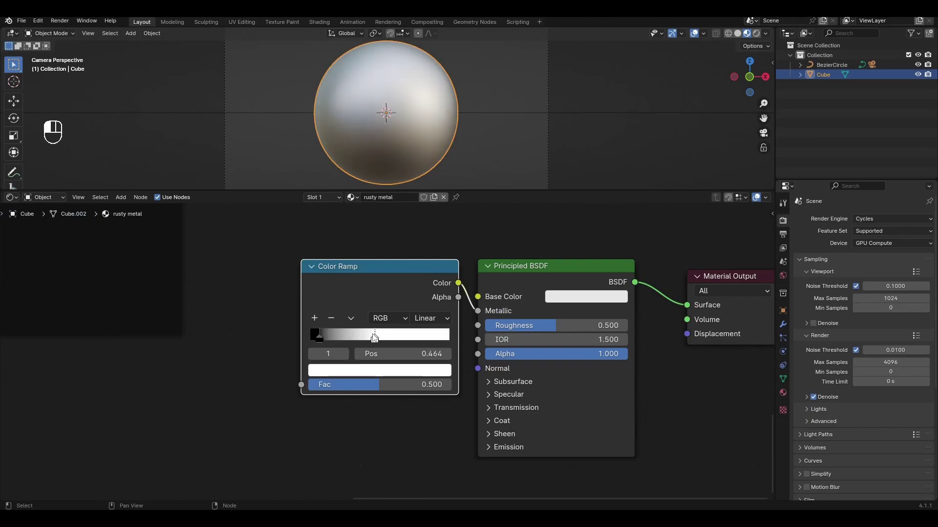
pyautogui.moveTo(388, 291); pyautogui.dragTo(380, 277)
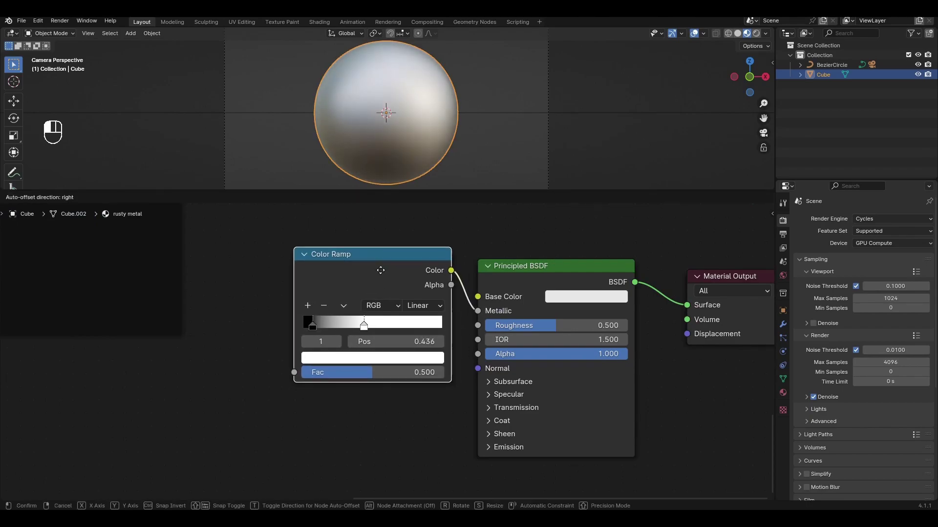
pyautogui.moveTo(363, 390); pyautogui.dragTo(378, 333, button='middle')
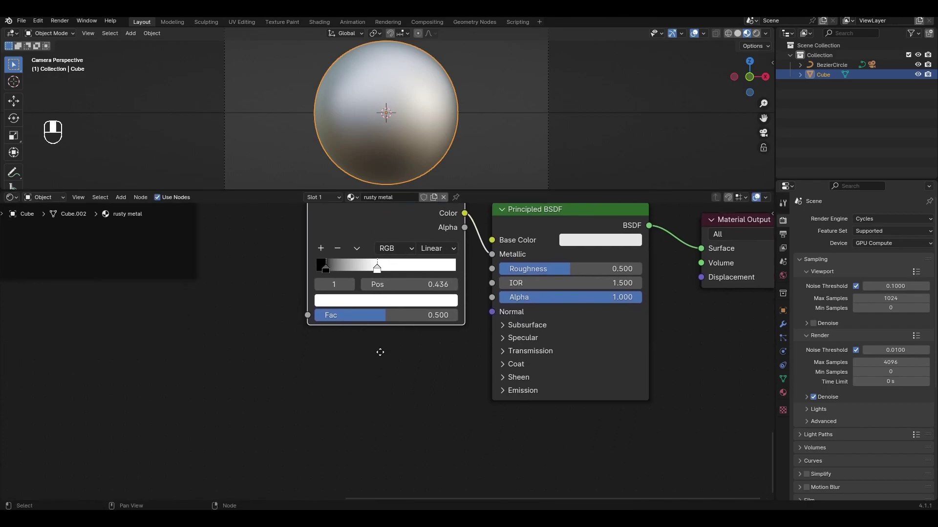
pyautogui.hotkey('shift', 'a')
# Add a second Color Ramp below the first and link its Color into Roughness
pyautogui.write('c')
pyautogui.press('Return')
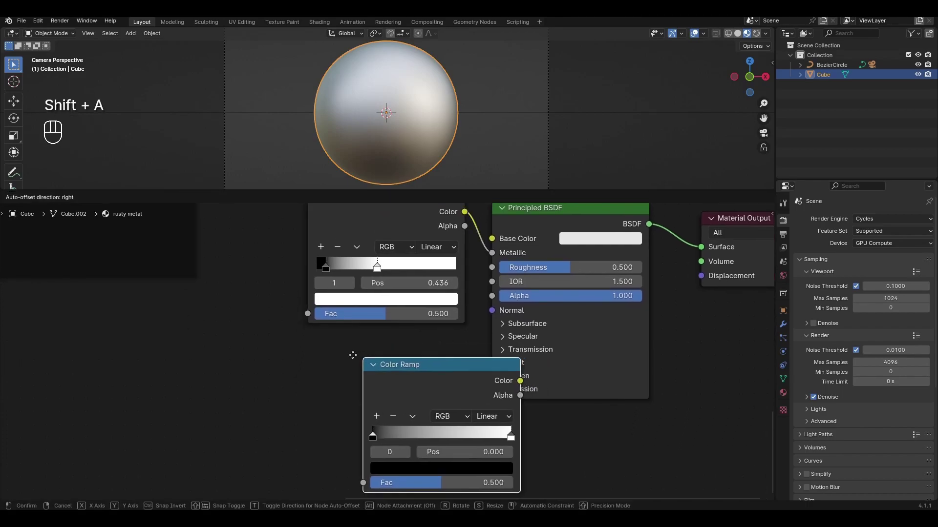
pyautogui.click(424, 358)
pyautogui.moveTo(459, 360); pyautogui.dragTo(491, 267)
pyautogui.scroll(-1, 381, 368)
pyautogui.moveTo(318, 347); pyautogui.dragTo(359, 331, button='middle')
# Add a Noise Texture and feed its Fac into the second ramp's Fac
pyautogui.hotkey('shift', 'a')
pyautogui.write('noise')
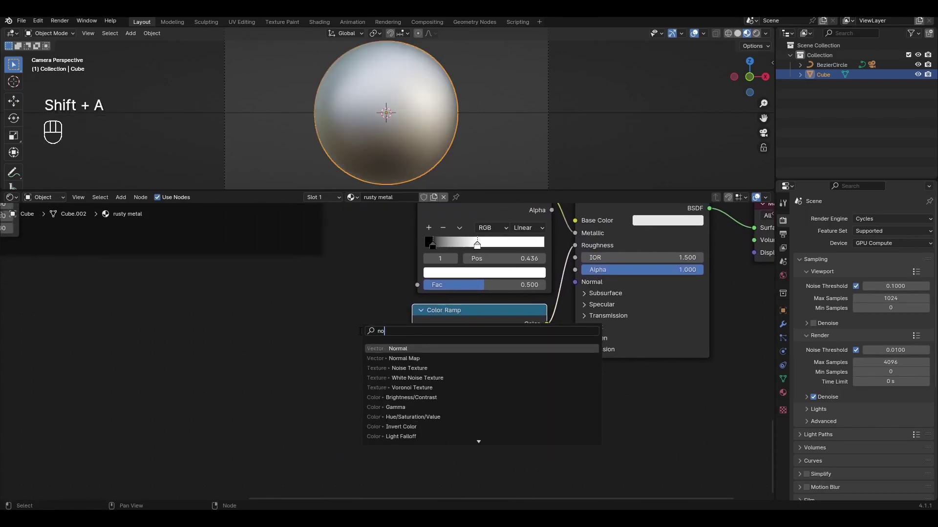
pyautogui.press('Return')
pyautogui.click(369, 326)
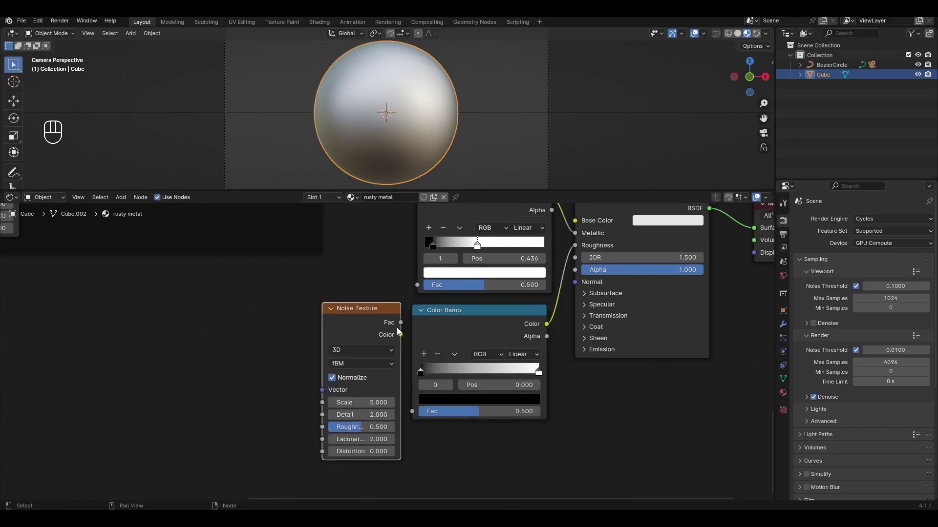
pyautogui.moveTo(401, 322); pyautogui.dragTo(412, 411)
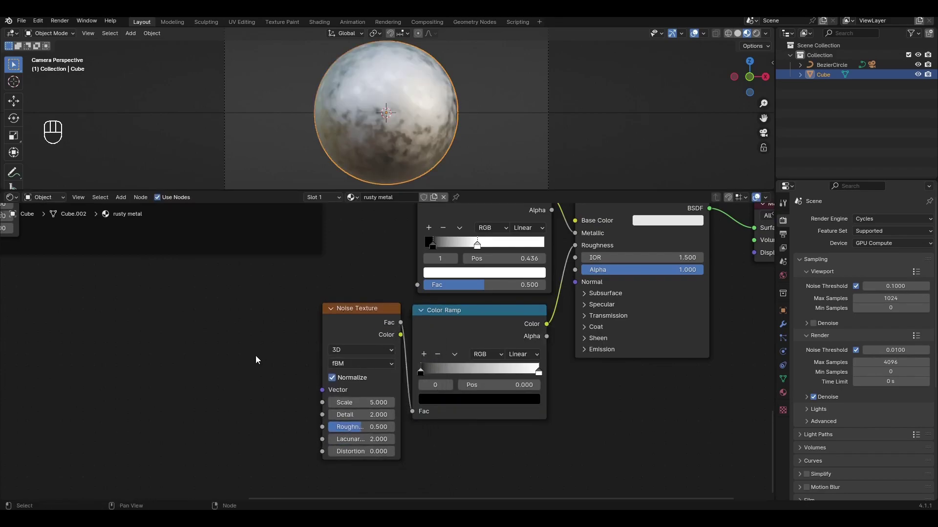
# Add a Mapping node and link its Vector into the noise's Vector input
pyautogui.hotkey('shift', 'a')
pyautogui.write('ma')
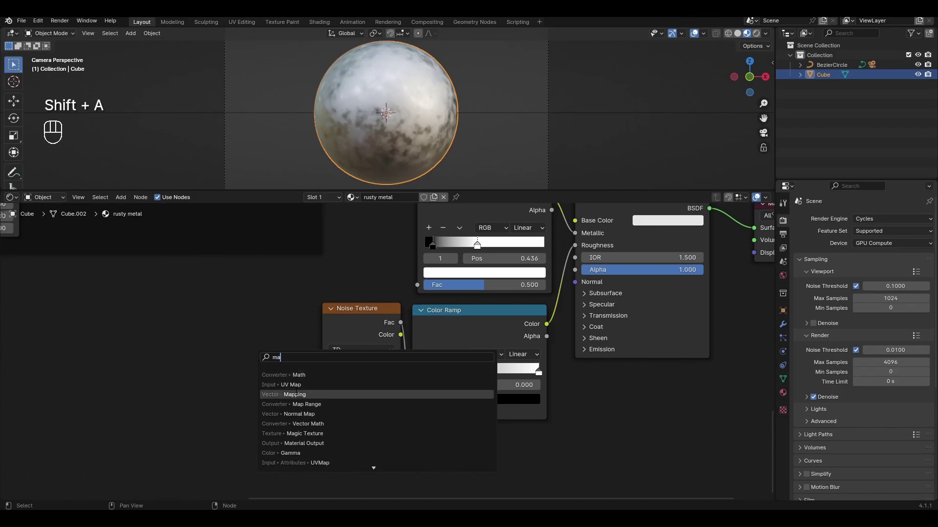
pyautogui.click(295, 394)
pyautogui.click(217, 317)
pyautogui.moveTo(304, 330); pyautogui.dragTo(322, 390)
pyautogui.moveTo(157, 367); pyautogui.dragTo(326, 326, button='middle')
pyautogui.hotkey('shift', 'a')
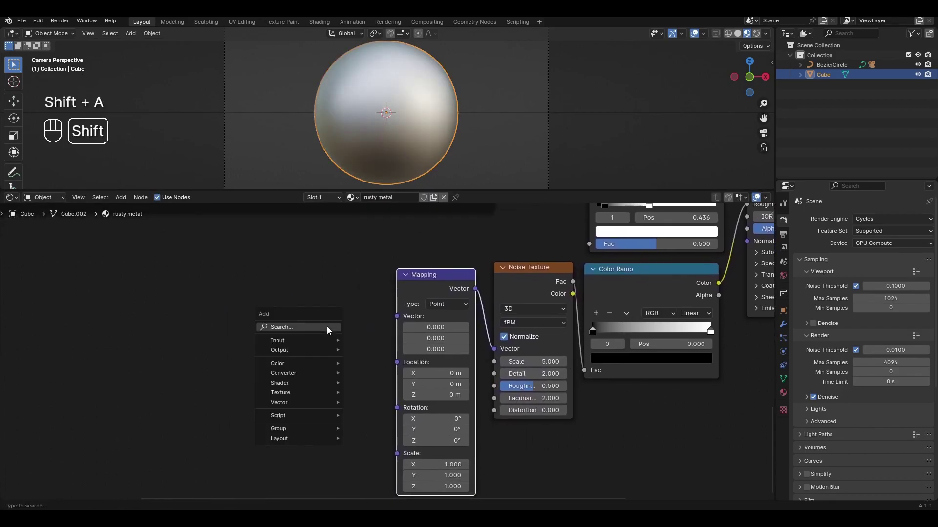
# Add a Texture Coordinate node and connect Generated to the Mapping Vector
pyautogui.write('text')
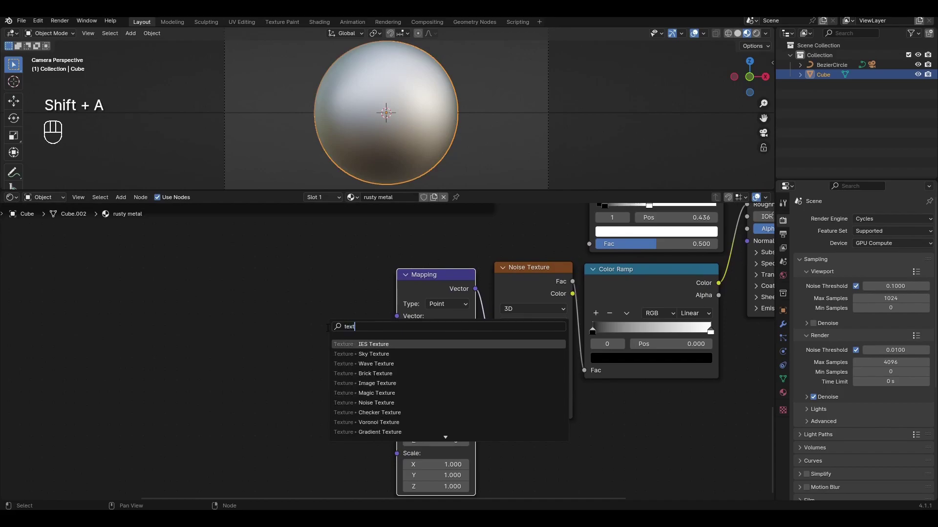
pyautogui.write('ure c')
pyautogui.click(349, 344)
pyautogui.click(348, 341)
pyautogui.moveTo(374, 341); pyautogui.dragTo(396, 316)
pyautogui.moveTo(528, 442); pyautogui.dragTo(383, 427, button='middle')
# Set the noise Detail to 8 and Roughness to 0.800
pyautogui.scroll(2, 391, 430)
pyautogui.scroll(1, 421, 434)
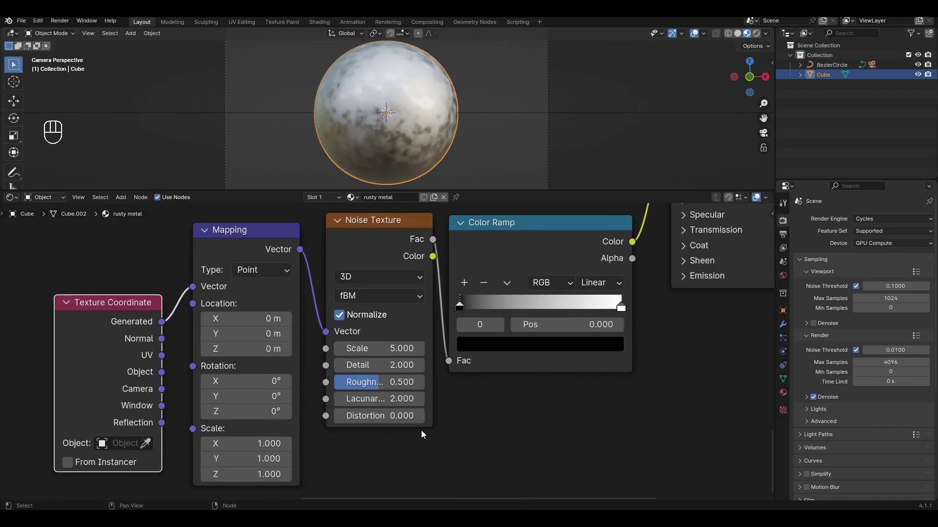
pyautogui.click(389, 364)
pyautogui.write('8')
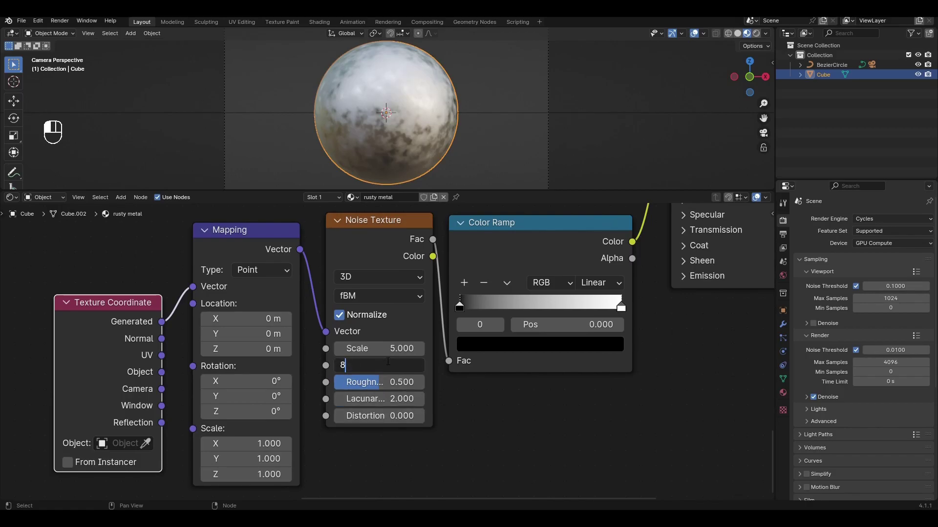
pyautogui.press('Return')
pyautogui.moveTo(385, 385); pyautogui.dragTo(414, 385)
# Move the roughness ramp's black stop right to 0.195
pyautogui.moveTo(508, 395); pyautogui.dragTo(364, 432, button='middle')
pyautogui.moveTo(313, 349); pyautogui.dragTo(349, 352)
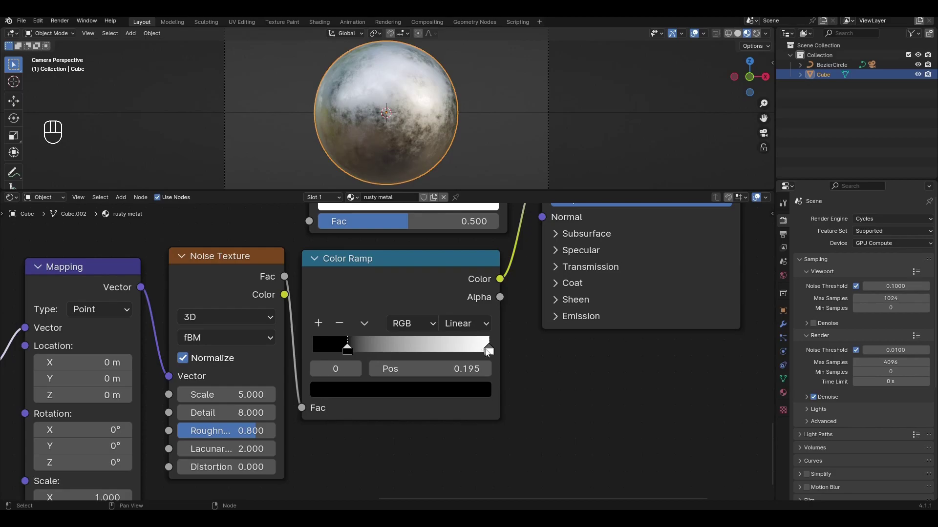
pyautogui.scroll(-2, 485, 373)
pyautogui.moveTo(486, 373); pyautogui.dragTo(470, 295, button='middle')
# Add a Bump node and link its Normal into the new shader's Normal
pyautogui.hotkey('shift', 'a')
pyautogui.write('bu')
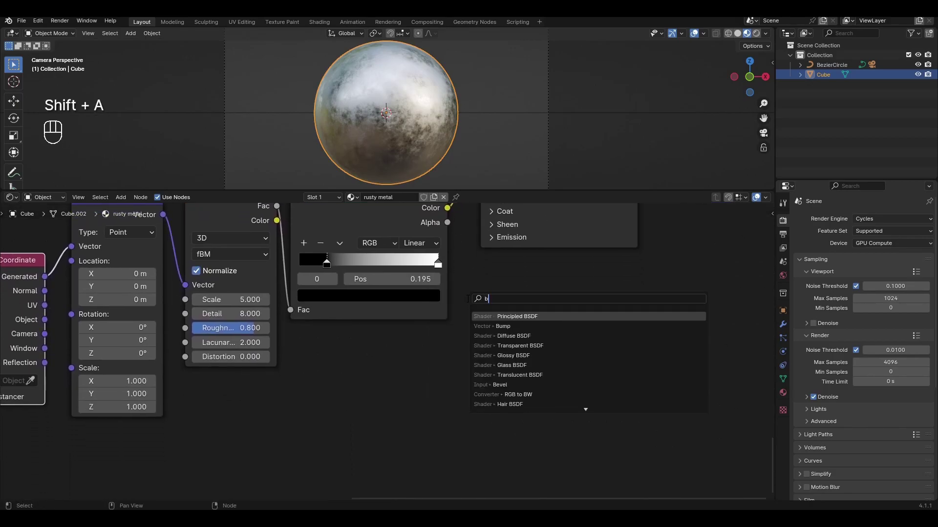
pyautogui.press('Return')
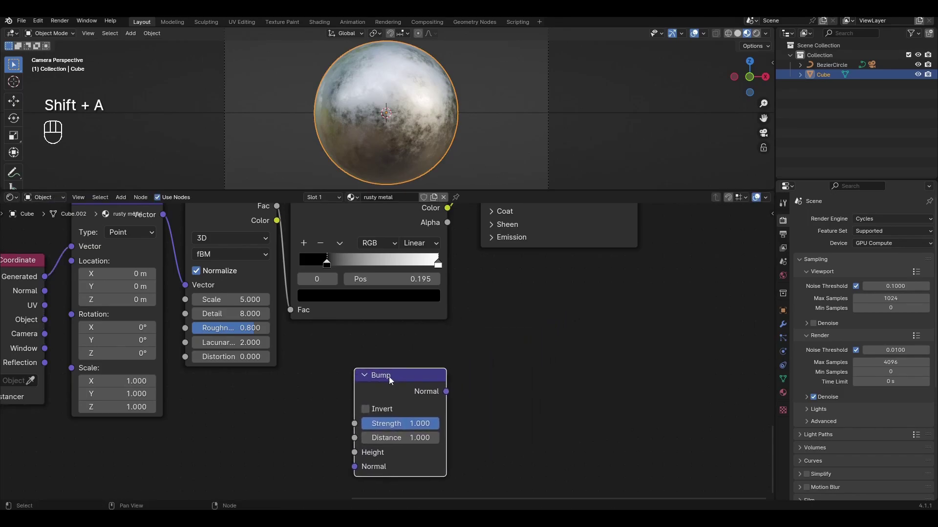
pyautogui.click(441, 392)
pyautogui.moveTo(442, 393); pyautogui.dragTo(476, 254)
pyautogui.scroll(-2, 461, 390)
pyautogui.keyDown('shift'); pyautogui.scroll(-6, 451, 345); pyautogui.keyUp('shift')
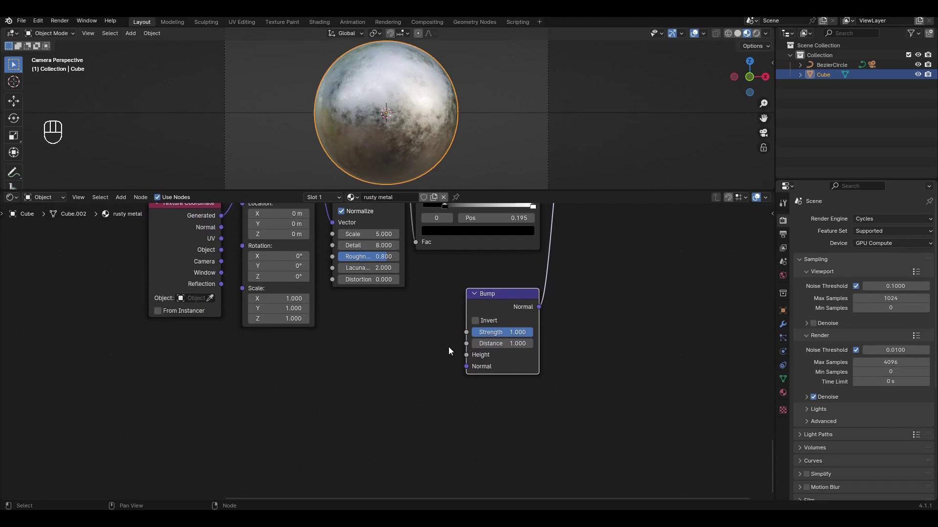
# Add a Voronoi Texture and connect its Color to Bump Height
pyautogui.hotkey('shift', 'a')
pyautogui.write('v')
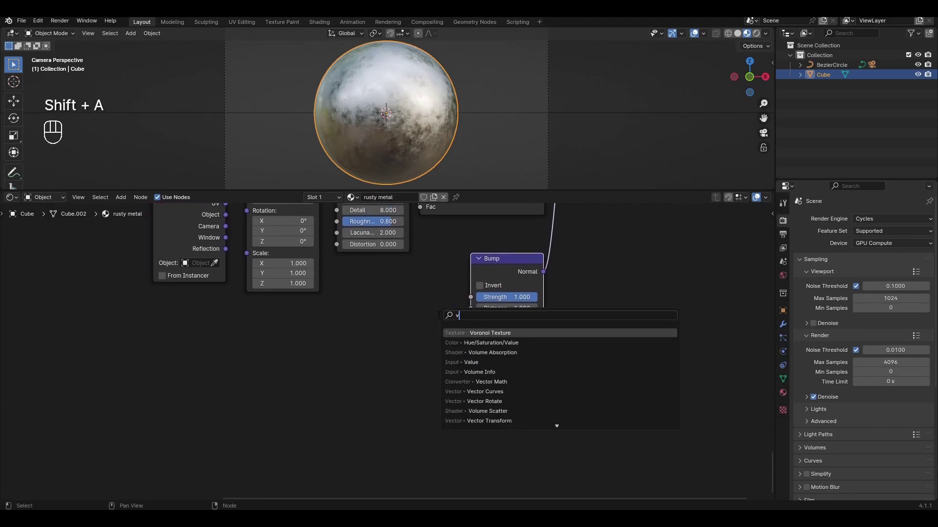
pyautogui.write('or')
pyautogui.press('Return')
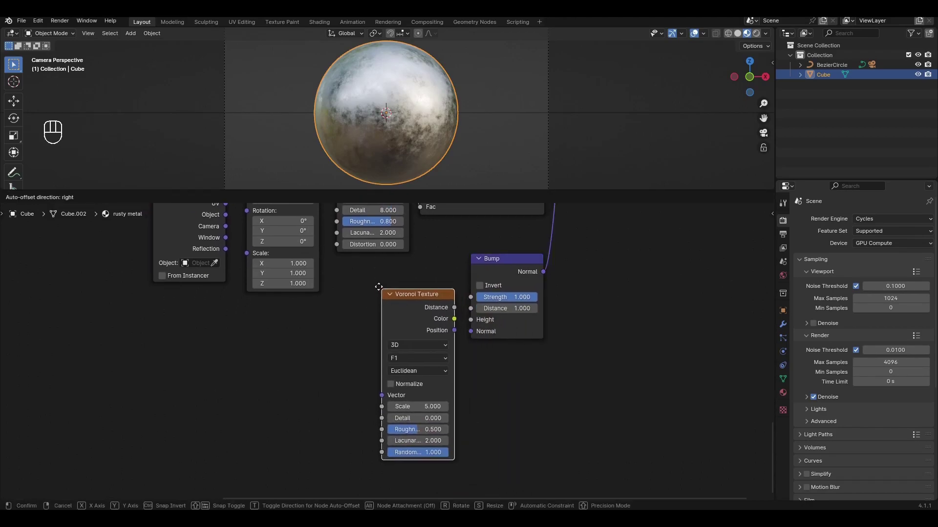
pyautogui.click(425, 310)
pyautogui.moveTo(446, 315); pyautogui.dragTo(471, 320)
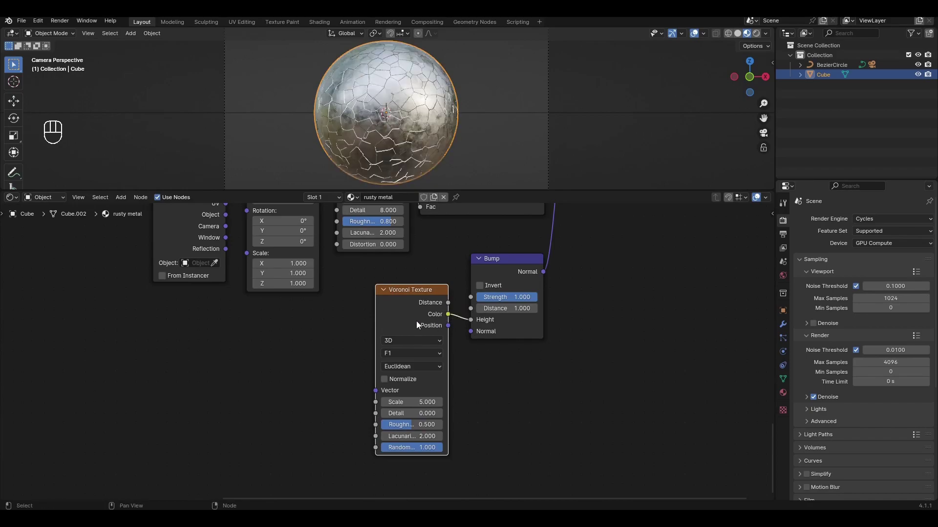
# Add a Mapping node feeding its Vector into the Voronoi Vector
pyautogui.hotkey('shift', 'a')
pyautogui.write('mapp')
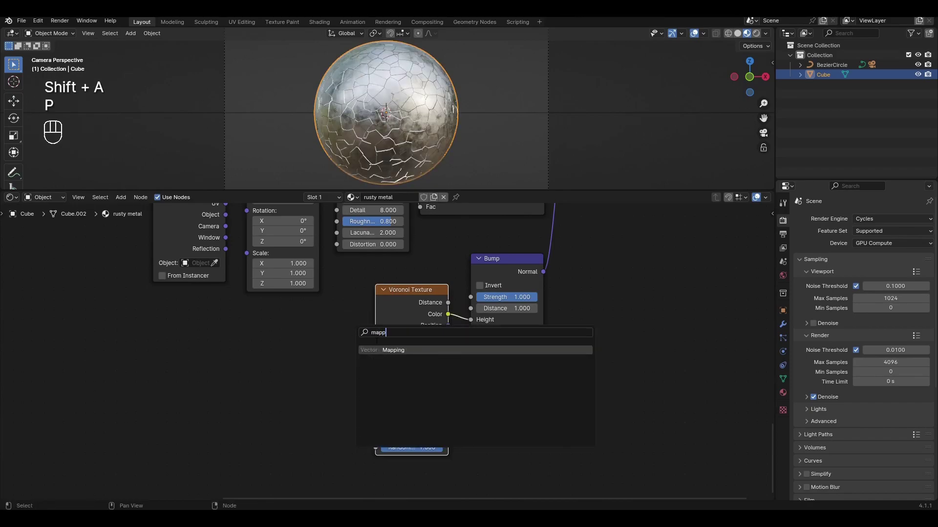
pyautogui.press('Return')
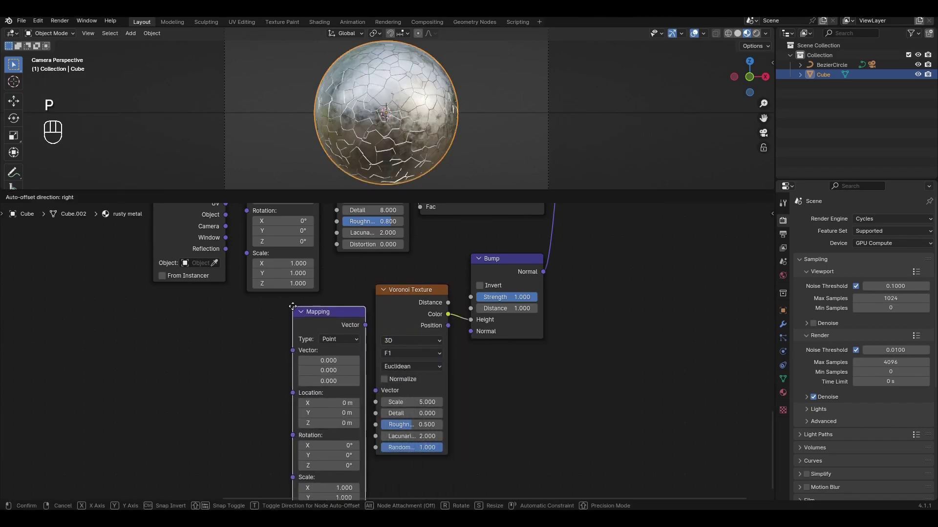
pyautogui.click(296, 308)
pyautogui.moveTo(365, 324); pyautogui.dragTo(375, 391)
pyautogui.moveTo(266, 367); pyautogui.dragTo(391, 323, button='middle')
# Add a Noise Texture whose Fac drives the Voronoi's Mapping Vector
pyautogui.hotkey('shift', 'a')
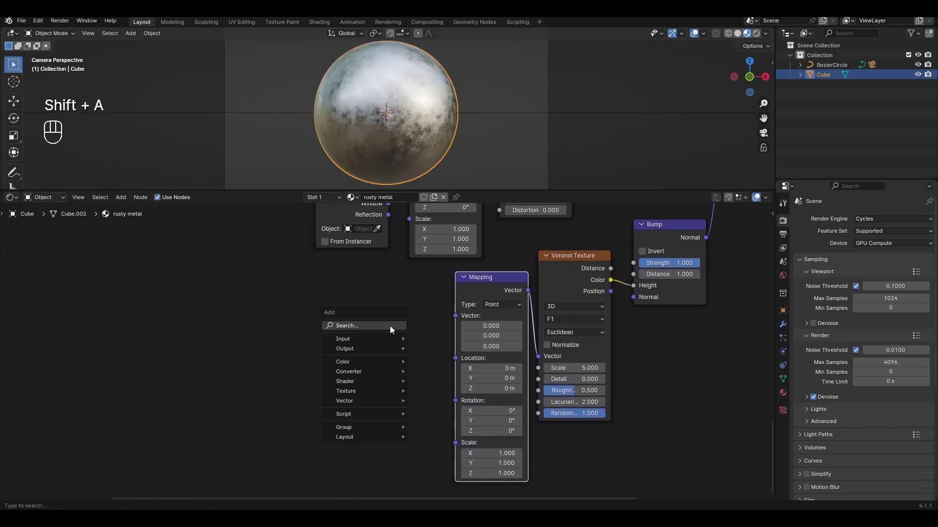
pyautogui.click(390, 326)
pyautogui.write('noise')
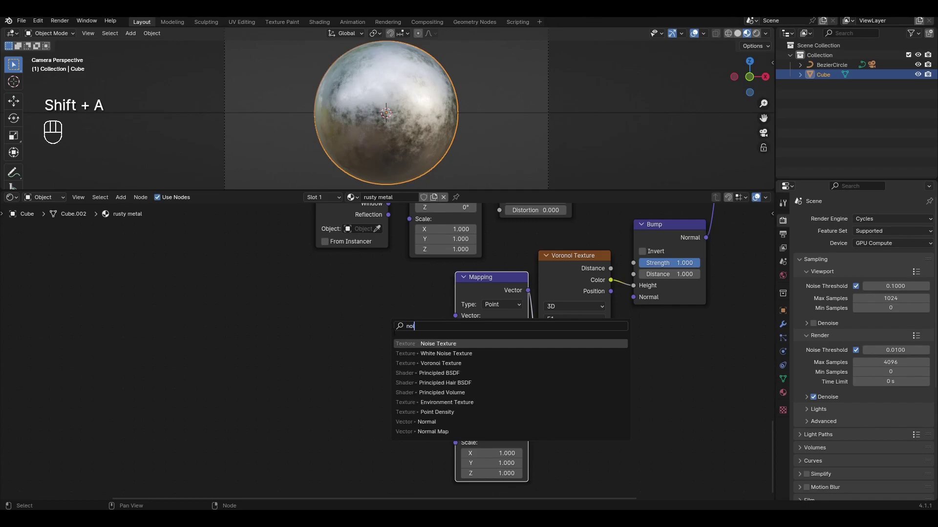
pyautogui.press('Return')
pyautogui.click(364, 311)
pyautogui.moveTo(437, 331); pyautogui.dragTo(455, 316)
pyautogui.scroll(-3, 396, 294)
# Move the Texture Coordinate and Mapping nodes down-left and link Mapping into the lower Noise Texture
pyautogui.moveTo(328, 291); pyautogui.dragTo(423, 290)
pyautogui.press('g')
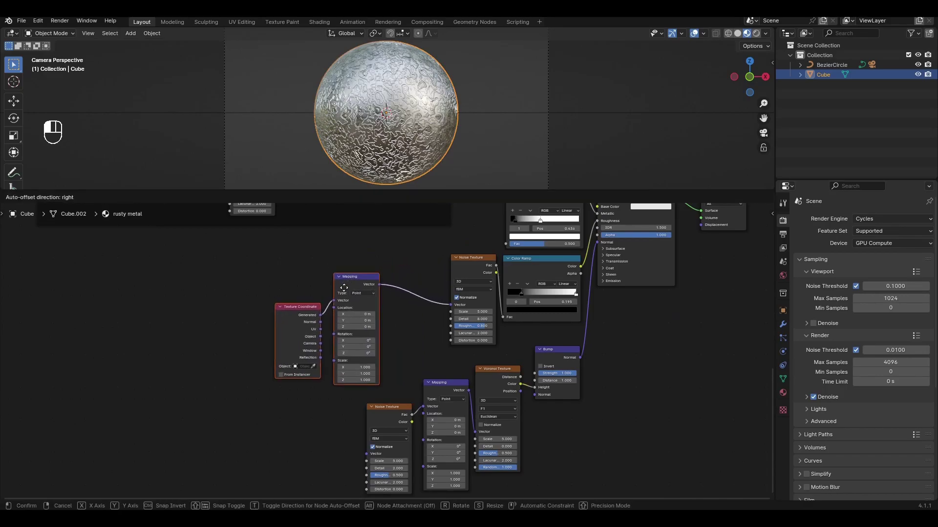
pyautogui.click(302, 310)
pyautogui.moveTo(322, 307); pyautogui.dragTo(367, 459)
pyautogui.moveTo(377, 387); pyautogui.dragTo(368, 324, button='middle')
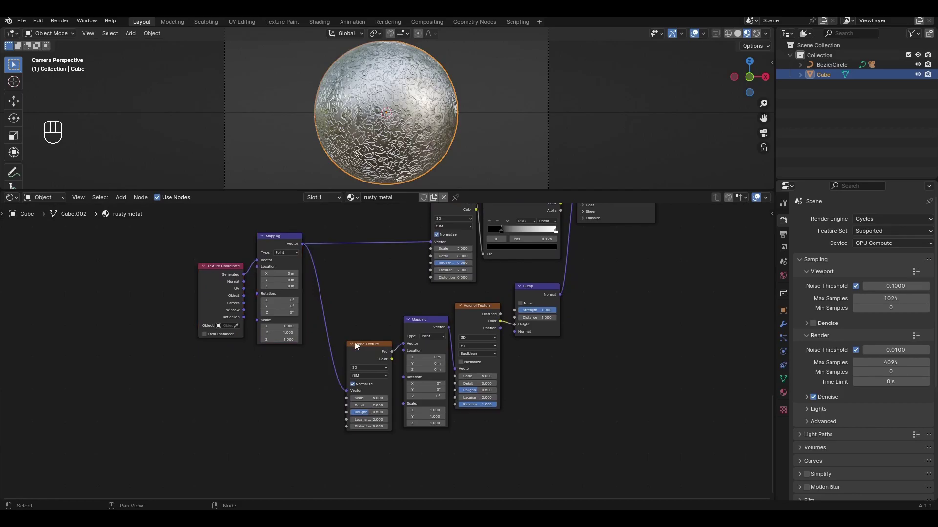
pyautogui.scroll(2, 354, 342)
pyautogui.scroll(5, 404, 403)
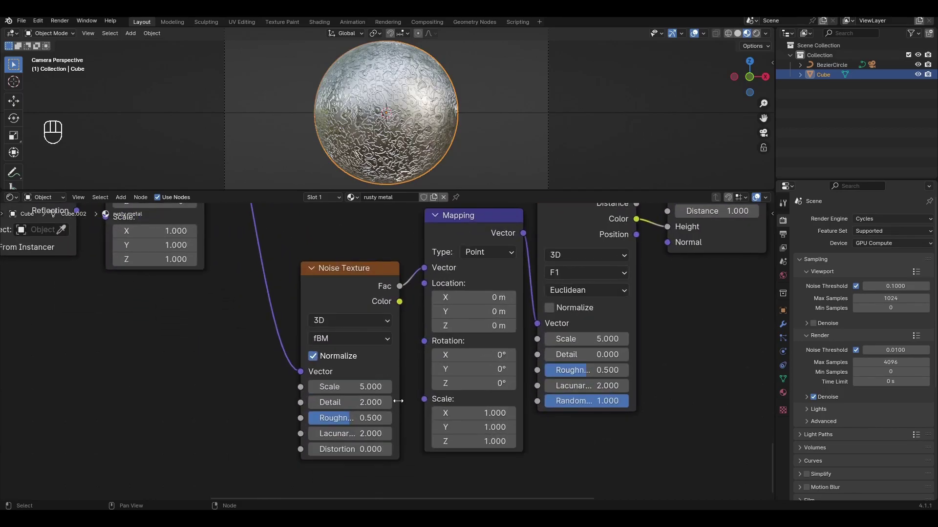
# Set the distortion noise to Detail 8 and Roughness 0.600
pyautogui.click(374, 411)
pyautogui.write('8')
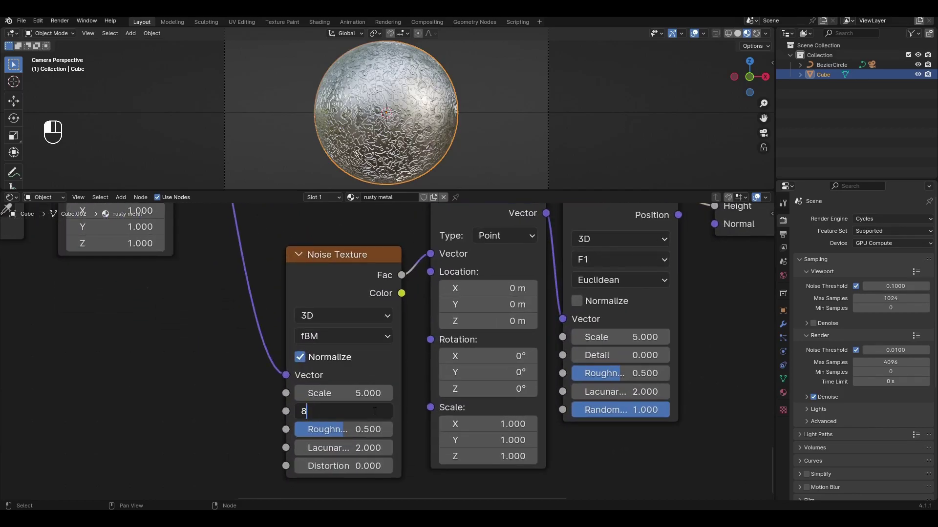
pyautogui.press('Return')
pyautogui.moveTo(343, 430); pyautogui.dragTo(356, 429)
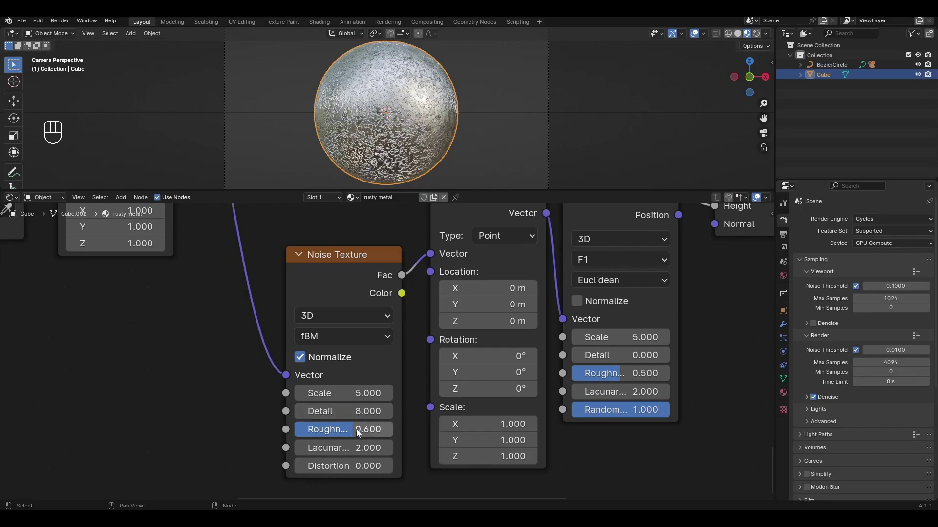
pyautogui.moveTo(388, 438); pyautogui.dragTo(213, 459, button='middle')
# Set the Voronoi Scale to 2.5 and Detail to 0.1
pyautogui.click(422, 353)
pyautogui.write('2')
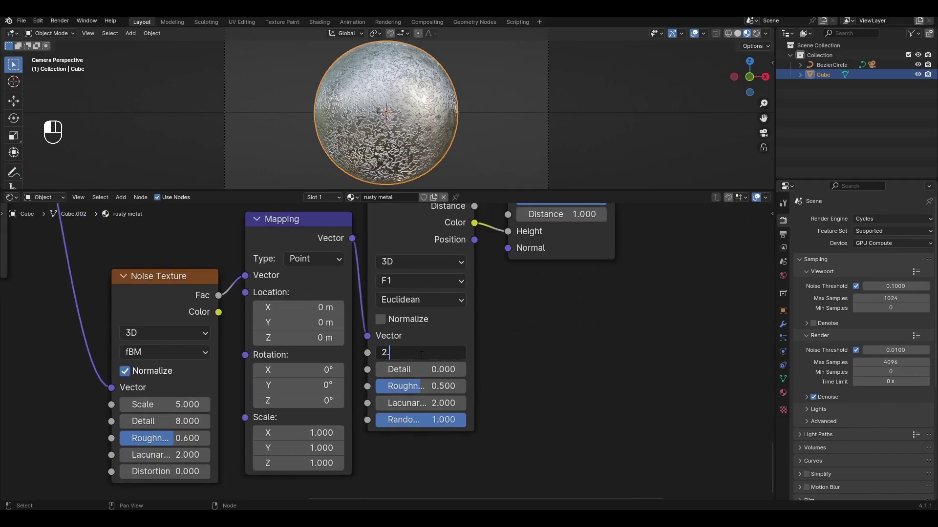
pyautogui.write('.5')
pyautogui.click(420, 370)
pyautogui.write('.1')
pyautogui.press('Return')
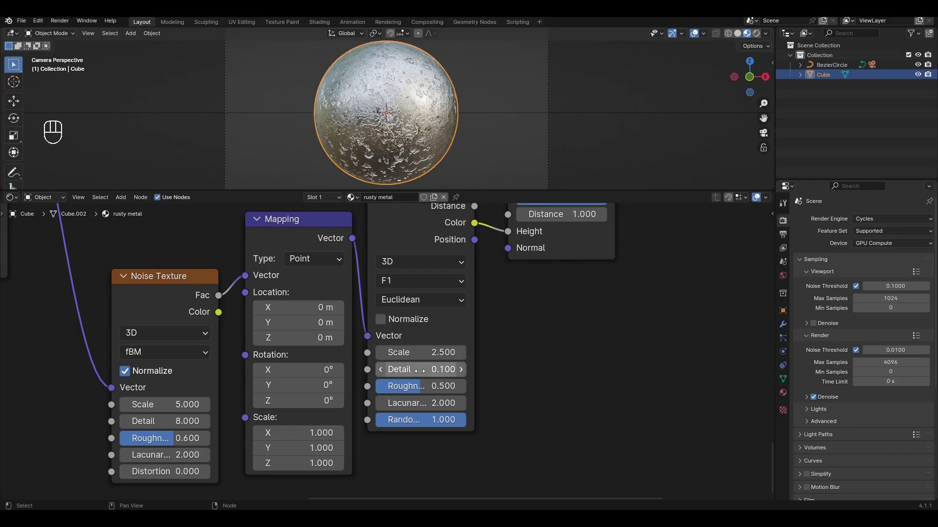
# Lower the Bump Strength to 0.100
pyautogui.moveTo(529, 357); pyautogui.dragTo(395, 428, button='middle')
pyautogui.moveTo(439, 319); pyautogui.dragTo(373, 319)
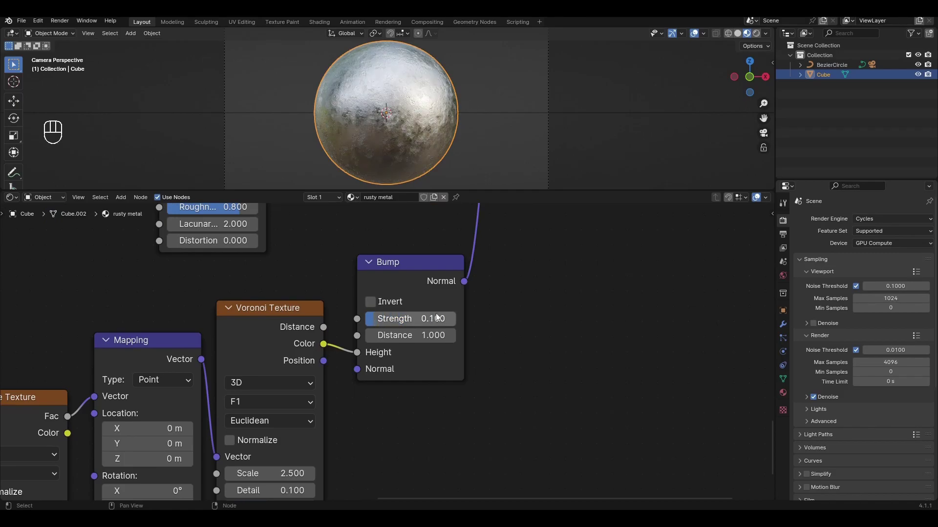
pyautogui.scroll(-3, 424, 315)
pyautogui.moveTo(507, 276); pyautogui.dragTo(442, 476, button='middle')
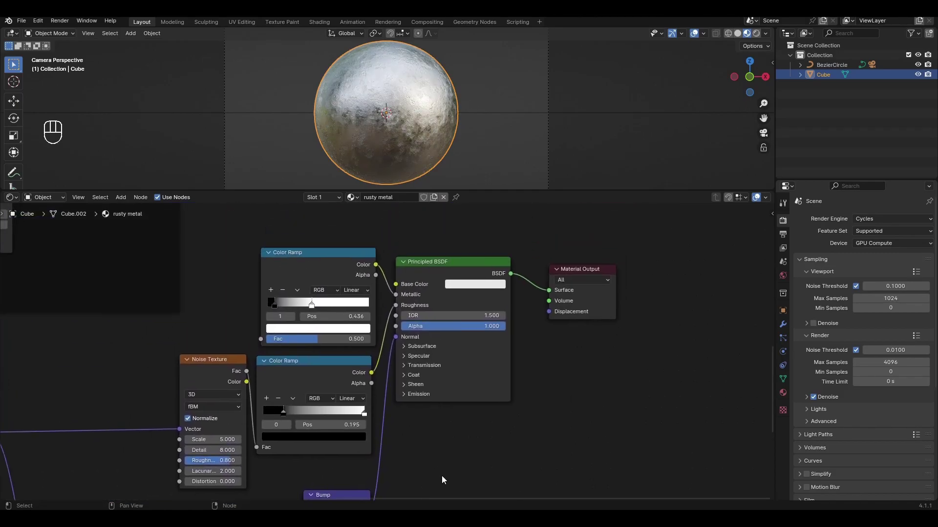
# Darken the metal Principled BSDF base colour to value 0.196
pyautogui.click(473, 284)
pyautogui.click(541, 177)
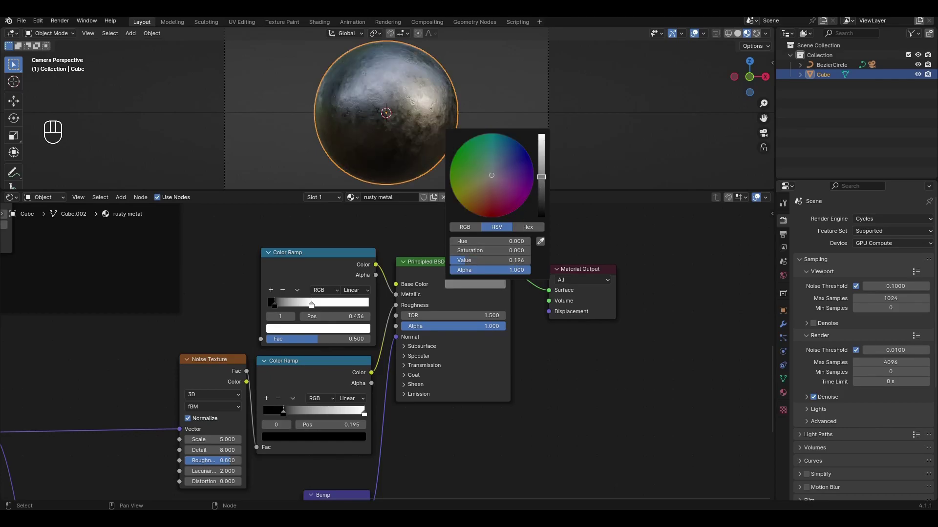
pyautogui.scroll(-5, 382, 280)
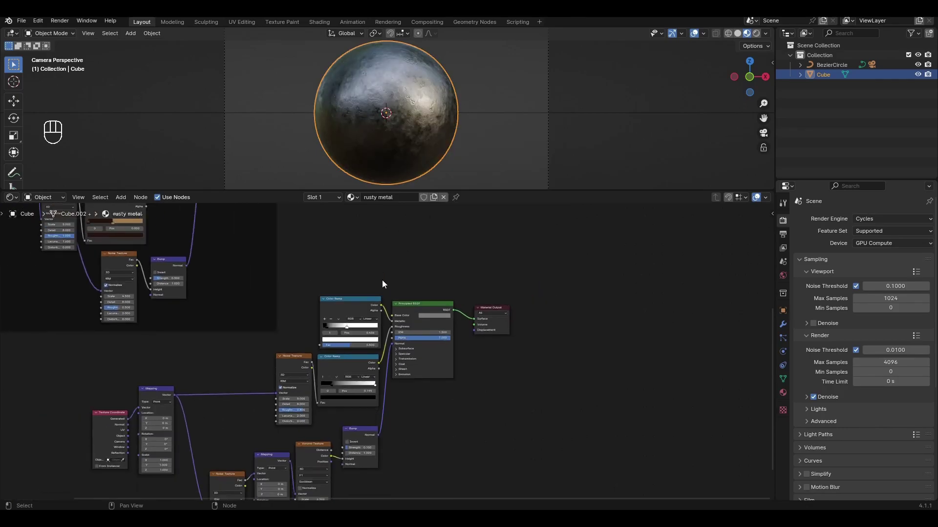
pyautogui.moveTo(397, 289); pyautogui.dragTo(441, 250, button='middle')
# Wrap the metal shader nodes in a frame labelled 'metal' and move it down-left
pyautogui.moveTo(220, 318); pyautogui.dragTo(448, 431)
pyautogui.keyDown('shift'); pyautogui.click(388, 284); pyautogui.keyUp('shift')
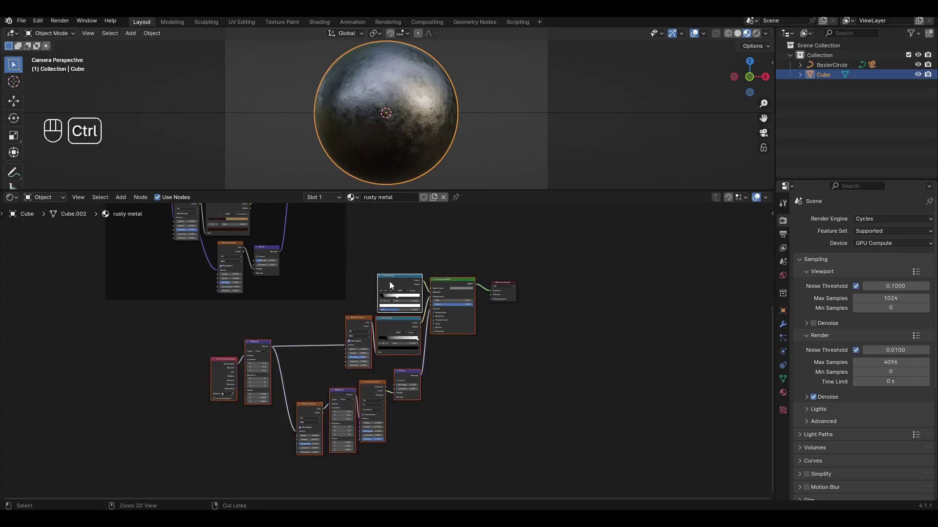
pyautogui.hotkey('ctrl', 'j')
pyautogui.moveTo(414, 267); pyautogui.dragTo(277, 312)
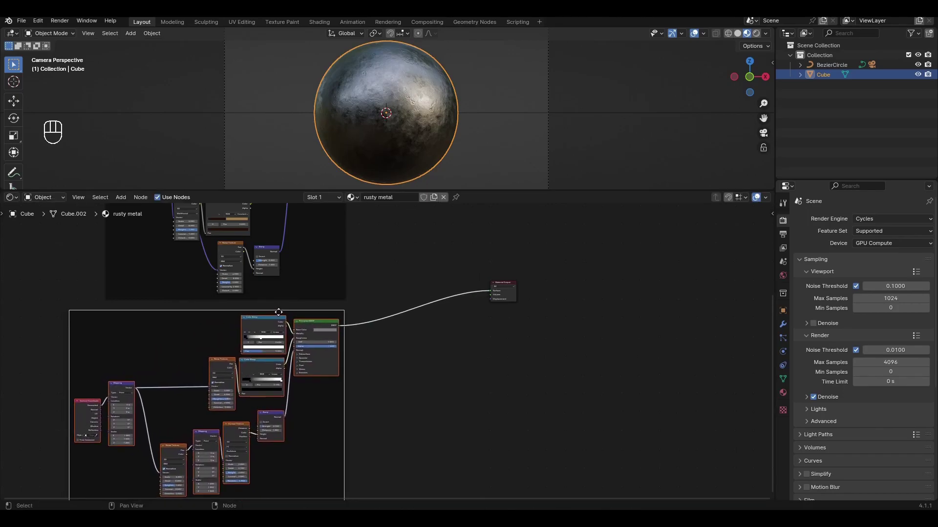
pyautogui.press('n')
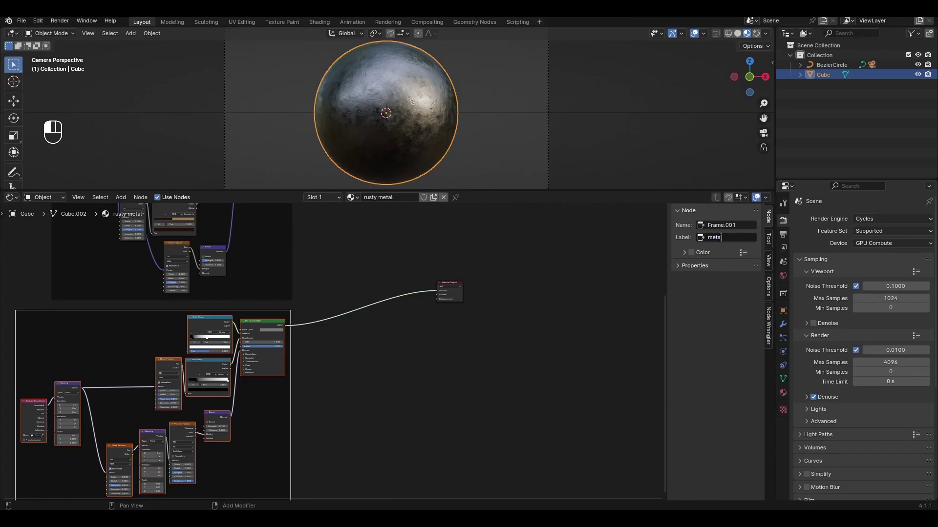
pyautogui.press('Return')
pyautogui.click(549, 323)
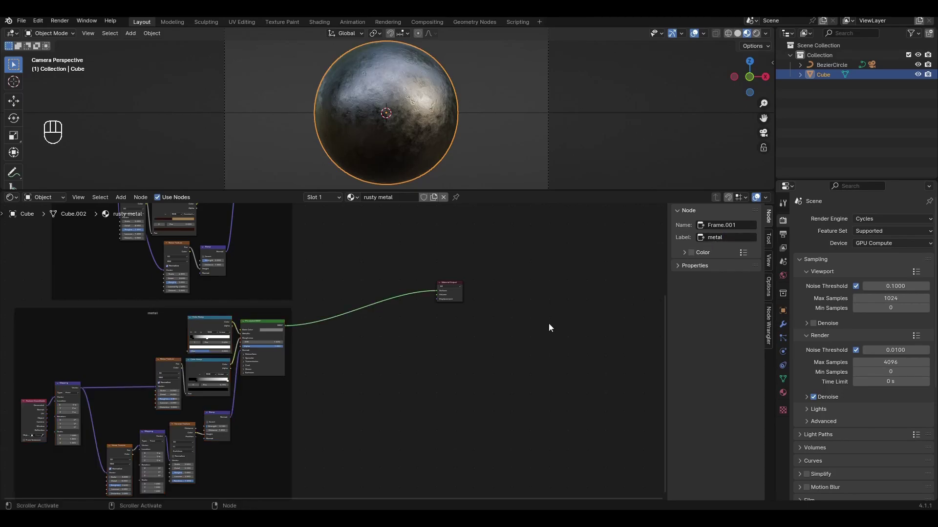
# Disconnect the BSDF from Material Output Surface and move the output node further right
pyautogui.press('n')
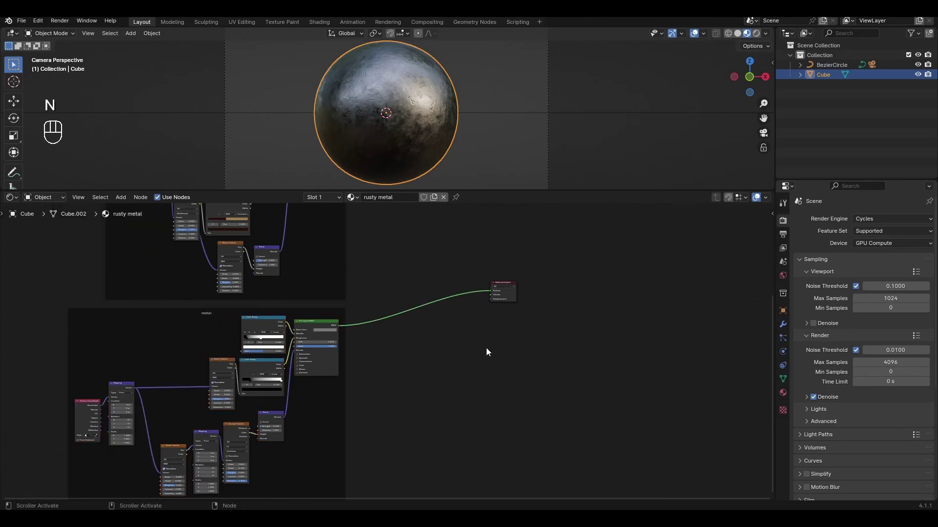
pyautogui.scroll(2, 485, 350)
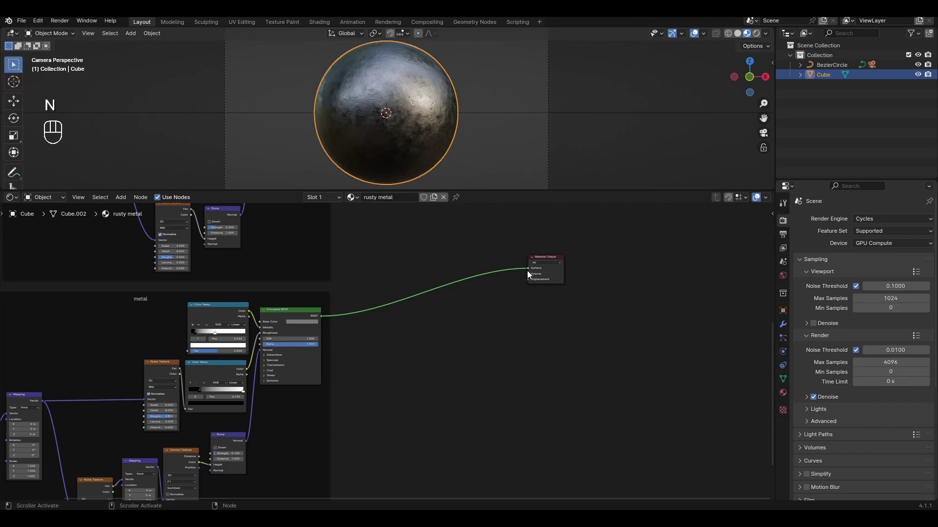
pyautogui.moveTo(529, 270); pyautogui.dragTo(498, 274)
pyautogui.scroll(3, 502, 266)
pyautogui.moveTo(502, 267); pyautogui.dragTo(357, 350, button='middle')
pyautogui.click(426, 317)
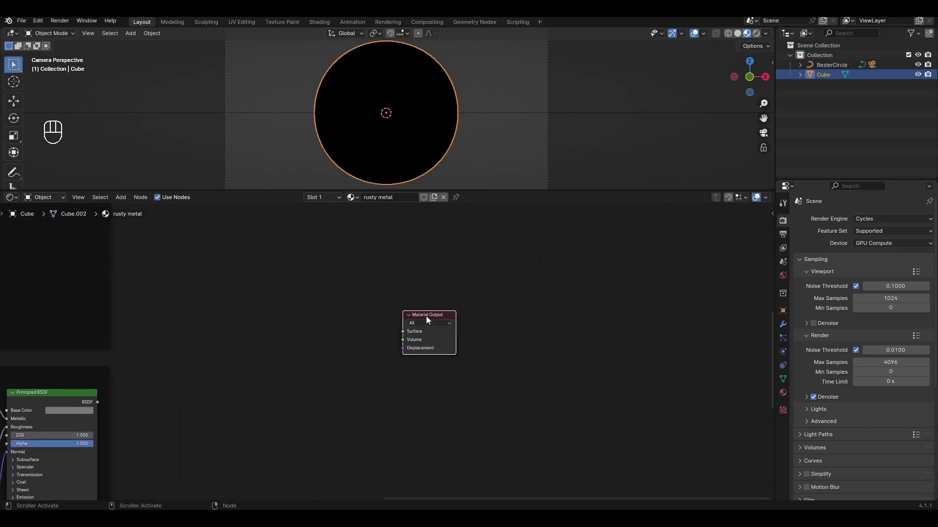
pyautogui.press('g')
pyautogui.click(567, 329)
pyautogui.scroll(1, 498, 329)
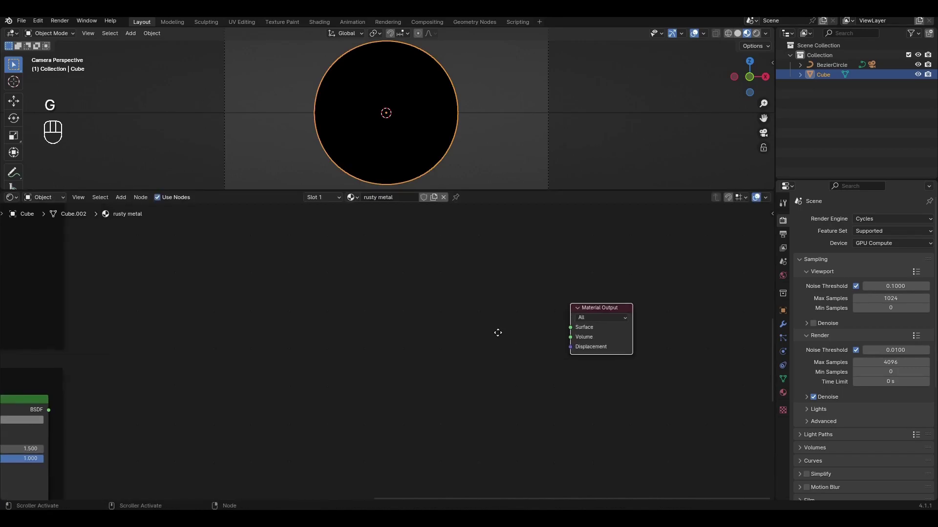
# Add a Mix Shader left of Material Output and connect it to the Surface input
pyautogui.hotkey('shift', 'a')
pyautogui.write('mi')
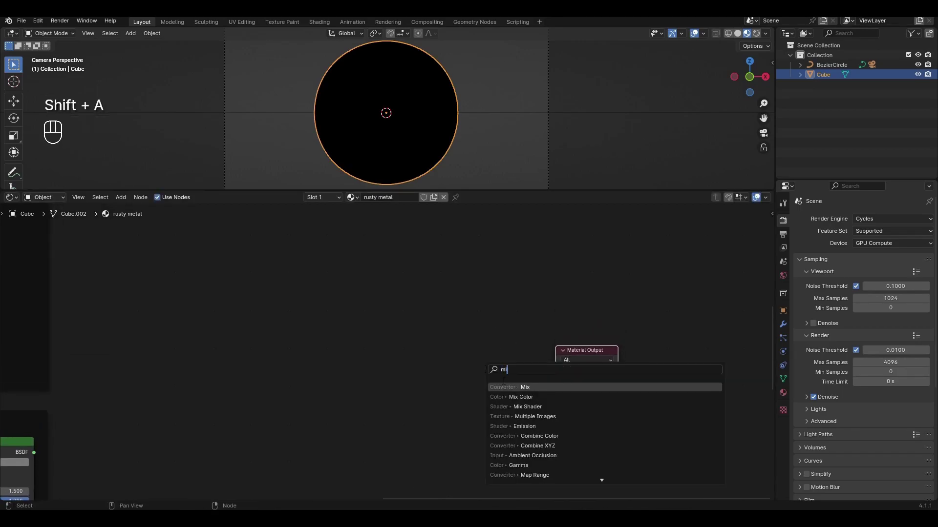
pyautogui.press('Down')
pyautogui.press('Down')
pyautogui.press('Return')
pyautogui.click(474, 351)
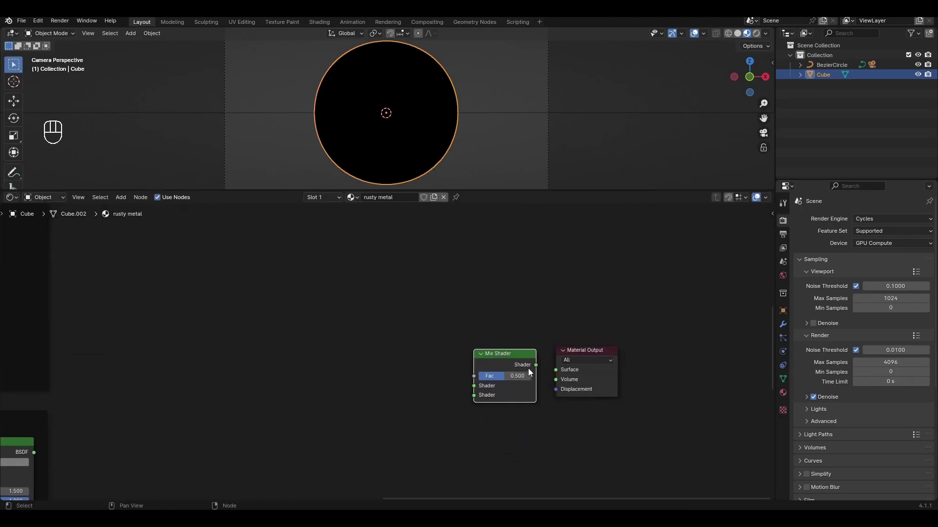
pyautogui.moveTo(535, 366); pyautogui.dragTo(556, 370)
# Add a Color Ramp and wire its Color output into the Mix Shader's Fac
pyautogui.hotkey('shift', 'a')
pyautogui.write('co')
pyautogui.press('Down')
pyautogui.press('Return')
pyautogui.click(427, 300)
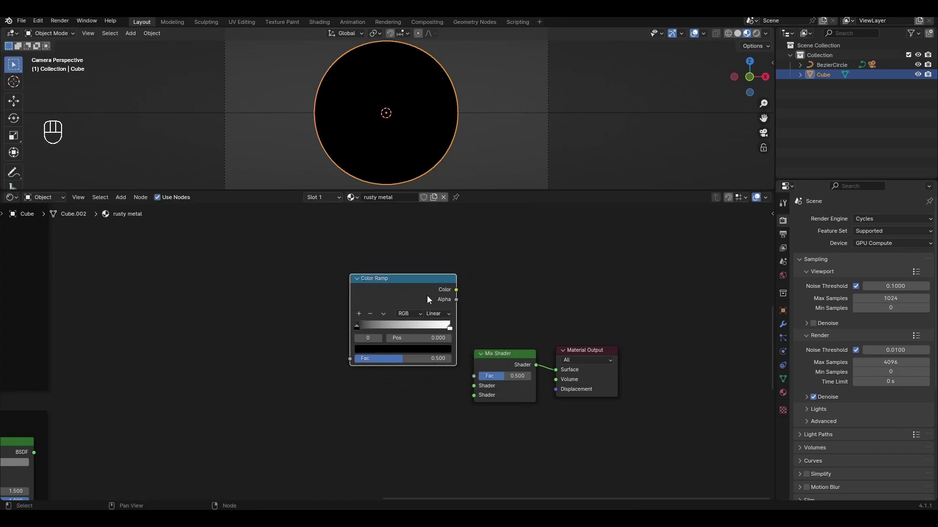
pyautogui.moveTo(455, 292); pyautogui.dragTo(473, 376)
pyautogui.hscroll(-5, 451, 379)
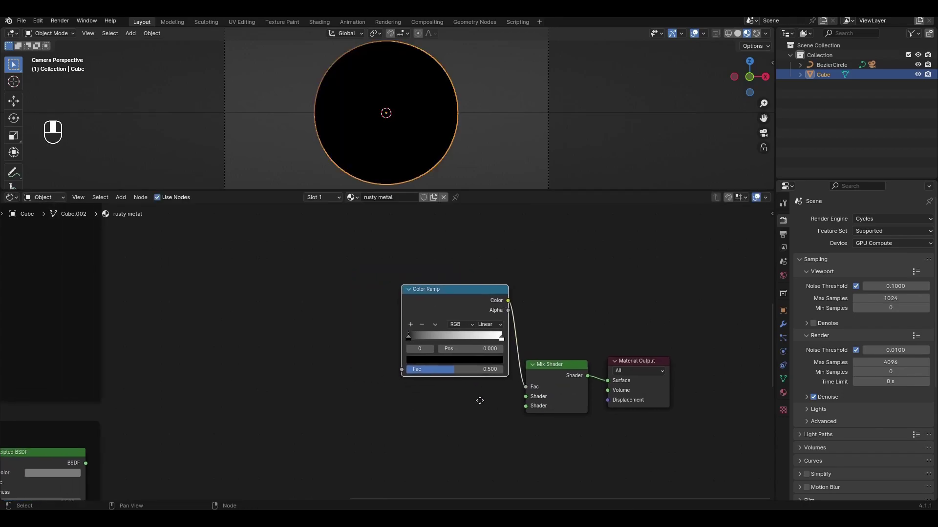
pyautogui.hotkey('shift', 'a')
# Add a Noise Texture and connect its Fac to the Color Ramp's Fac
pyautogui.write('noi')
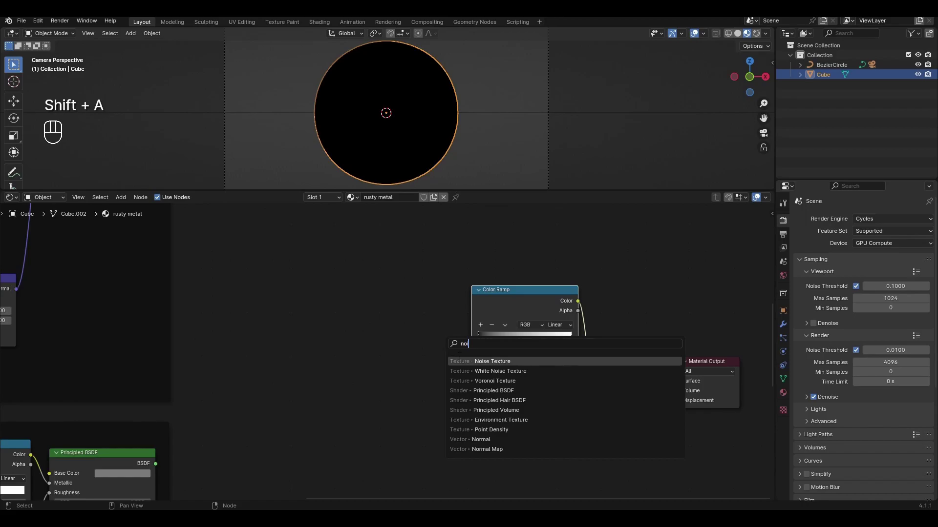
pyautogui.press('Return')
pyautogui.click(390, 286)
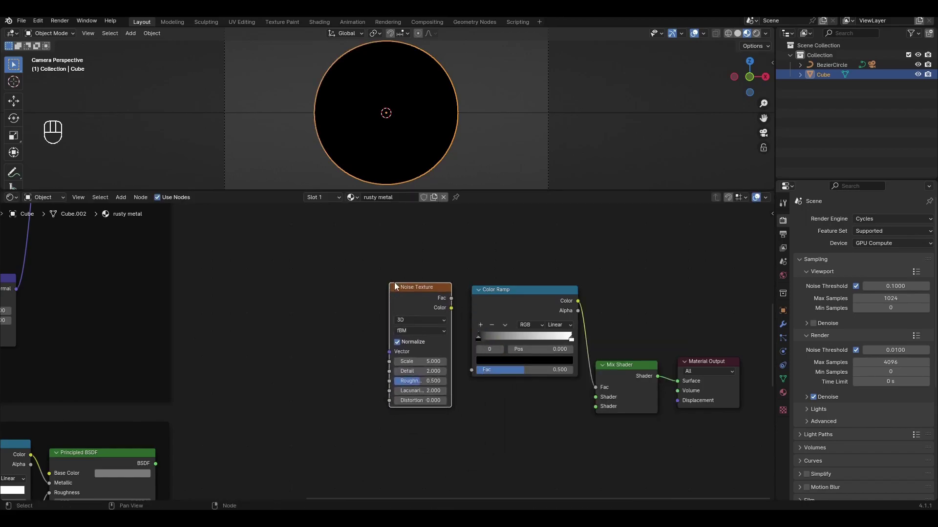
pyautogui.moveTo(448, 303); pyautogui.dragTo(452, 301)
pyautogui.moveTo(468, 366); pyautogui.dragTo(469, 369)
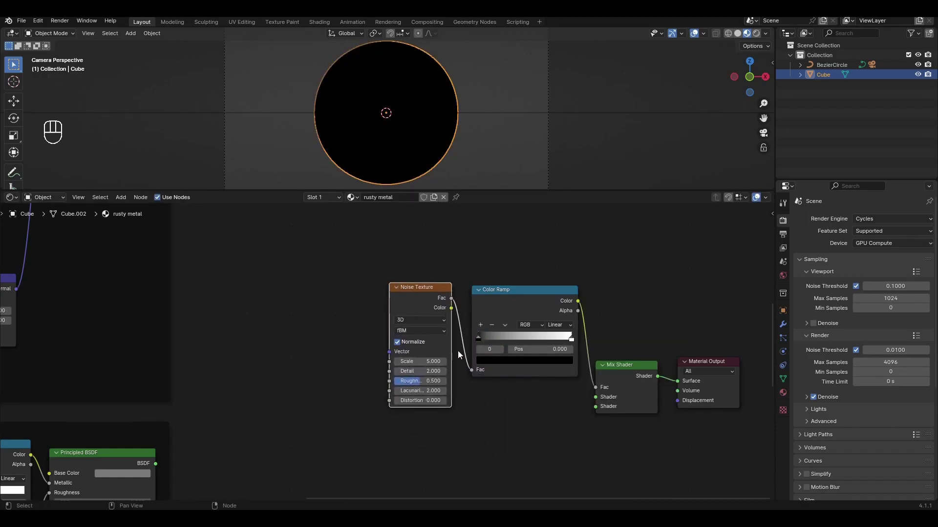
pyautogui.moveTo(371, 326); pyautogui.dragTo(418, 324, button='middle')
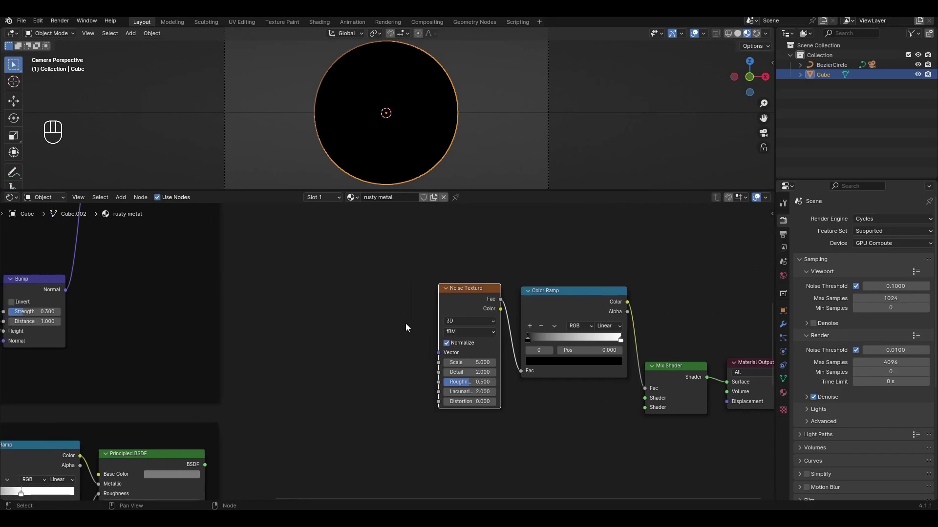
# Add Mapping and Texture Coordinate nodes, linking Generated through Mapping into the Noise Texture
pyautogui.hotkey('shift', 'a')
pyautogui.click(404, 324)
pyautogui.write('mapp')
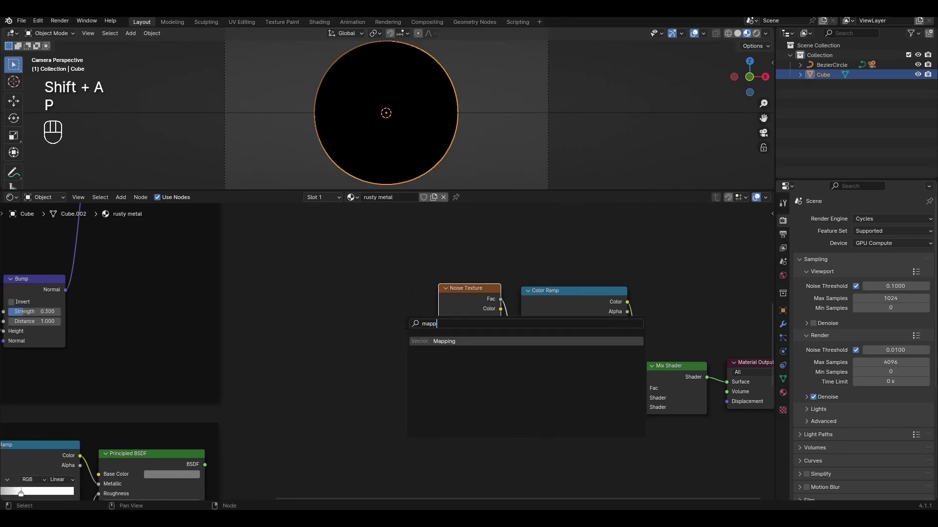
pyautogui.click(420, 342)
pyautogui.moveTo(418, 282); pyautogui.dragTo(338, 328)
pyautogui.hotkey('shift', 'a')
pyautogui.write('texture c')
pyautogui.press('Return')
pyautogui.click(317, 331)
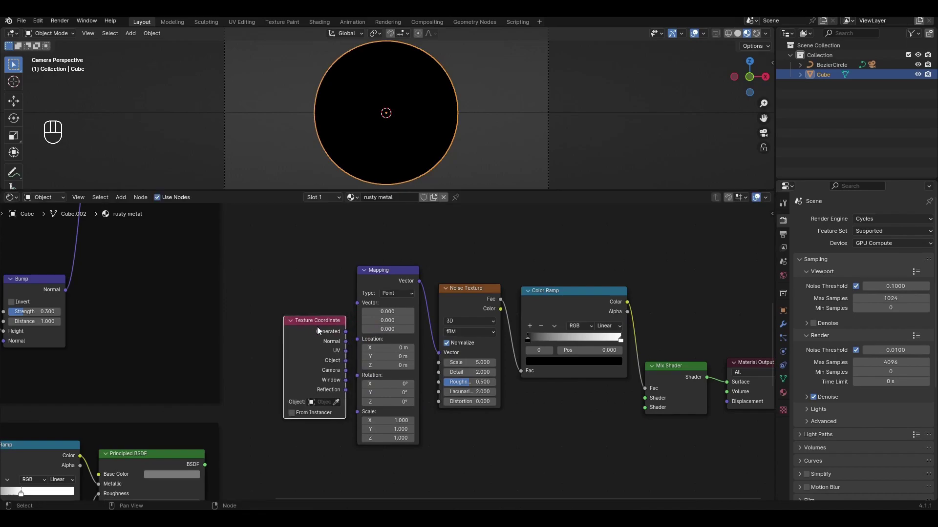
pyautogui.moveTo(345, 331); pyautogui.dragTo(357, 303)
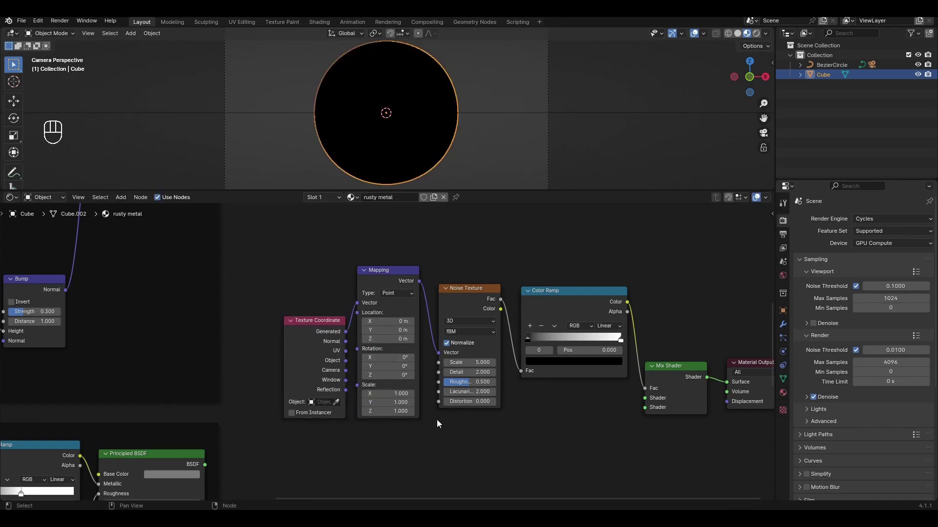
pyautogui.moveTo(431, 415); pyautogui.dragTo(426, 422, button='middle')
# Turn off Normalize and set the noise Scale 0.9, Detail 8, Lacunarity 1.4
pyautogui.scroll(1, 426, 422)
pyautogui.click(388, 327)
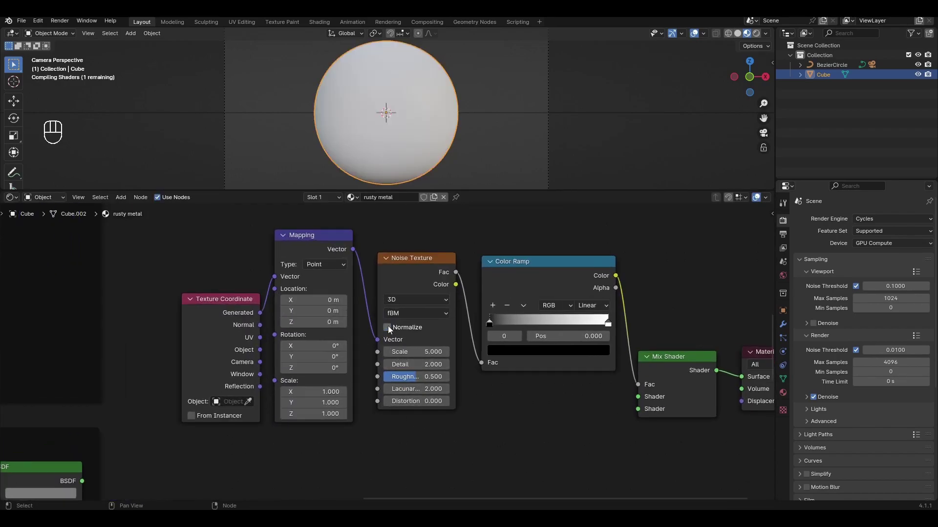
pyautogui.scroll(1, 462, 397)
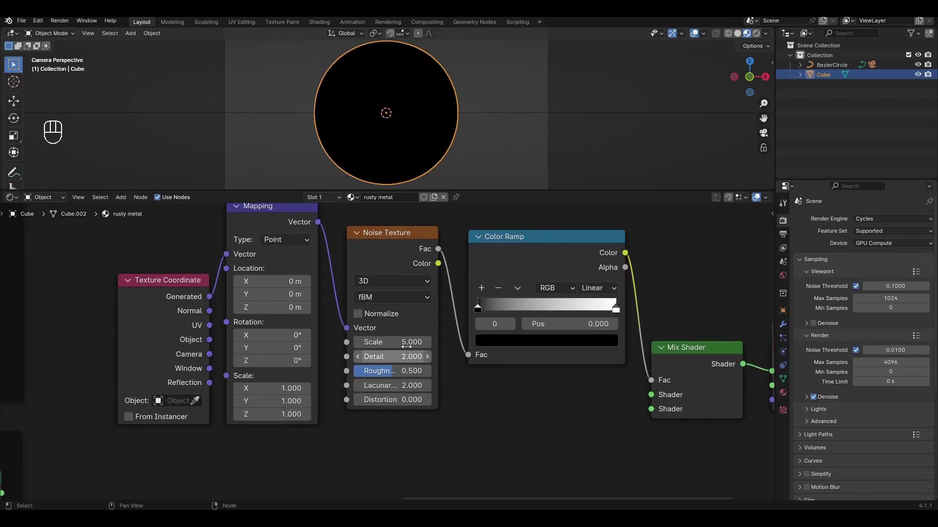
pyautogui.click(407, 344)
pyautogui.press('BackSpace')
pyautogui.write('.9')
pyautogui.press('Return')
pyautogui.moveTo(405, 356); pyautogui.dragTo(420, 371)
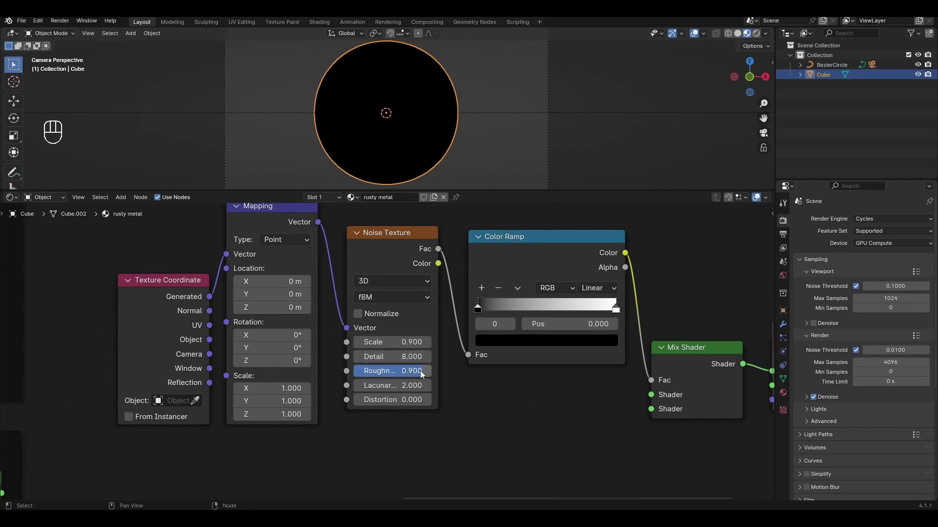
pyautogui.scroll(1, 509, 404)
pyautogui.click(399, 372)
pyautogui.write('1')
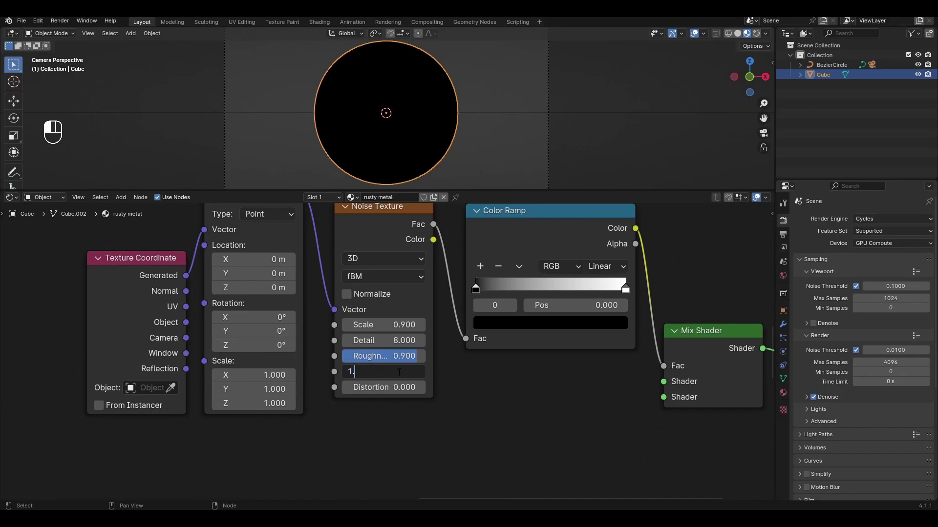
pyautogui.write('.4')
pyautogui.press('Return')
# Lighten the ramp's black stop slightly and move the white stop left to 0.636
pyautogui.moveTo(543, 376); pyautogui.dragTo(408, 442, button='middle')
pyautogui.scroll(1, 410, 422)
pyautogui.click(405, 388)
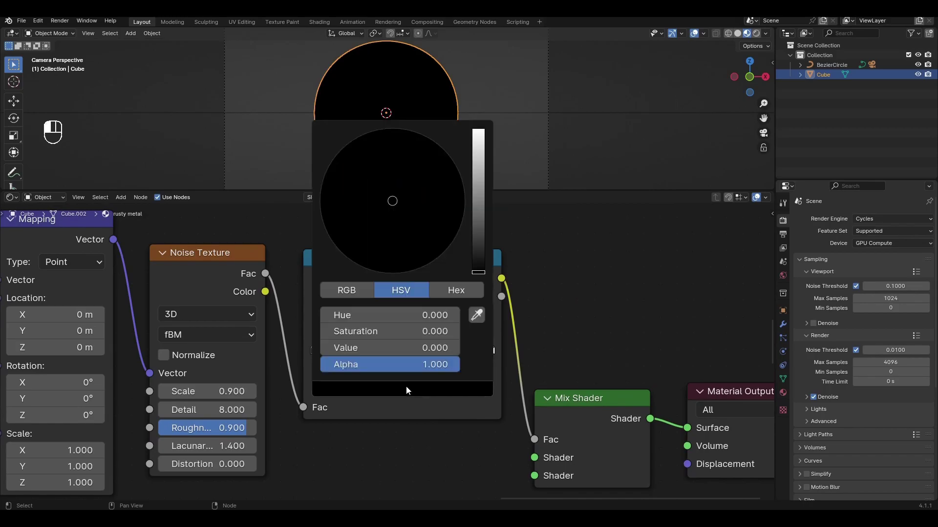
pyautogui.moveTo(472, 243); pyautogui.dragTo(488, 224)
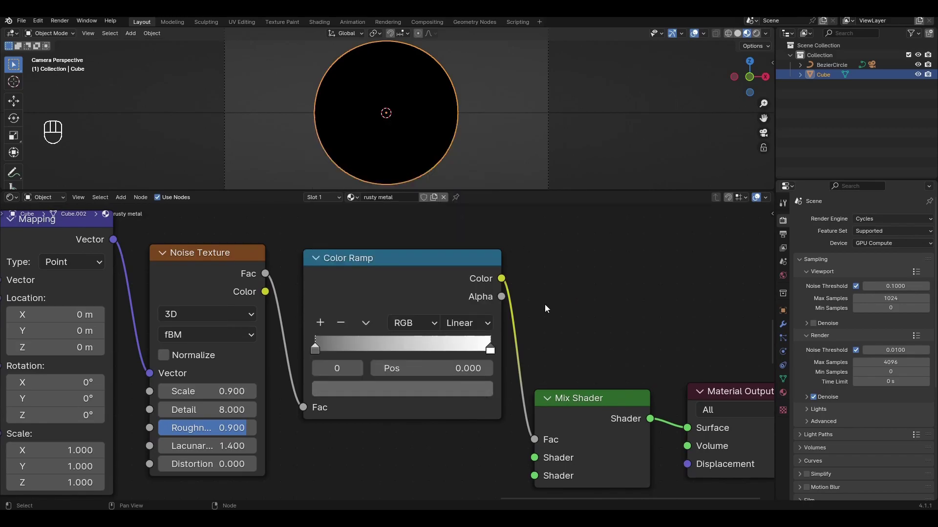
pyautogui.moveTo(491, 347); pyautogui.dragTo(427, 353)
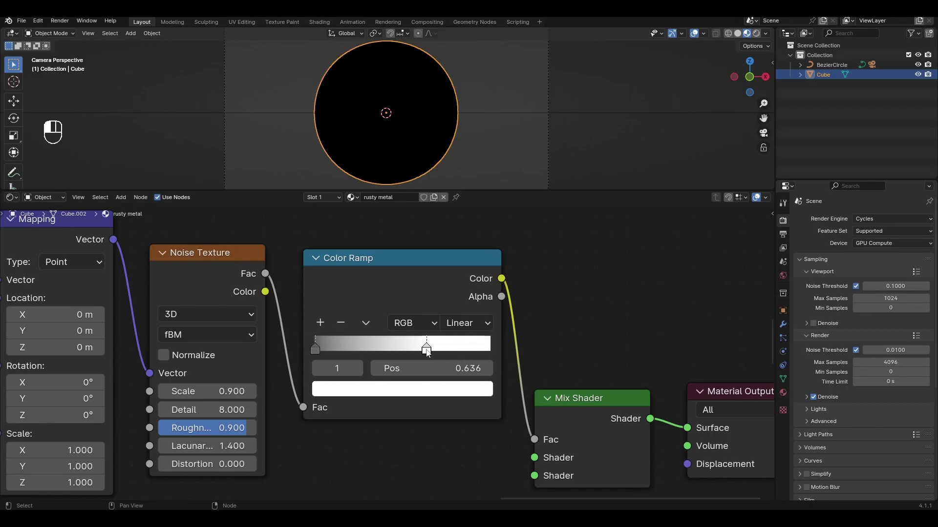
pyautogui.scroll(-5, 577, 345)
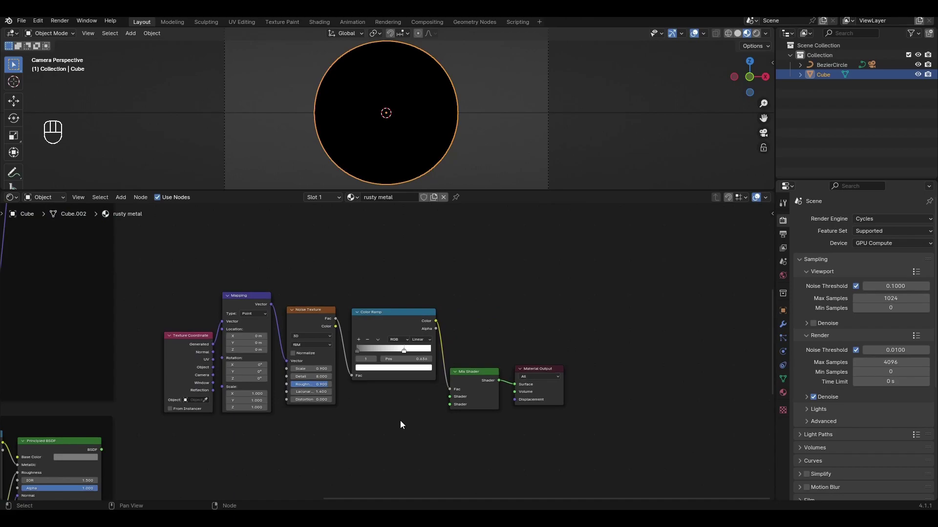
# Move the four texture nodes up to a higher position
pyautogui.moveTo(289, 272); pyautogui.dragTo(441, 396)
pyautogui.press('g')
pyautogui.click(438, 332)
pyautogui.scroll(-3, 385, 342)
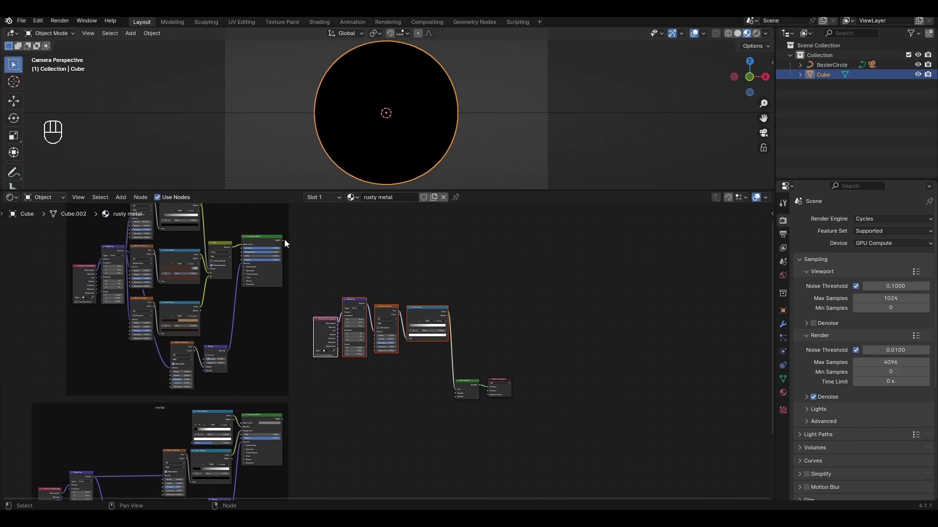
# Connect the rust and metal frames' Principled BSDFs into the Mix Shader's two Shader inputs
pyautogui.moveTo(284, 240); pyautogui.dragTo(451, 394)
pyautogui.moveTo(283, 420); pyautogui.dragTo(453, 400)
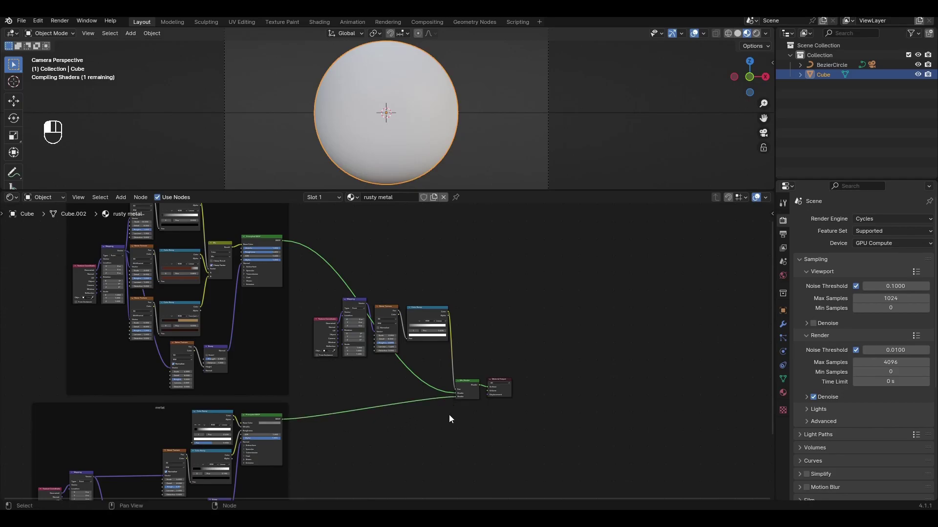
pyautogui.scroll(-2, 448, 417)
pyautogui.moveTo(388, 441); pyautogui.dragTo(471, 421, button='middle')
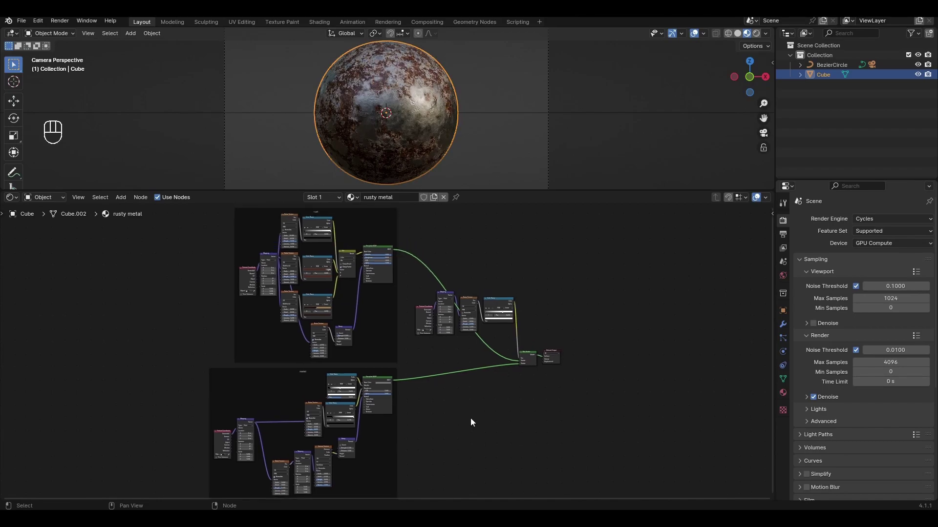
# Enlarge the 3D viewport, zoom in, and view the sphere in Rendered shading
pyautogui.moveTo(630, 191); pyautogui.dragTo(645, 442)
pyautogui.scroll(4, 485, 309)
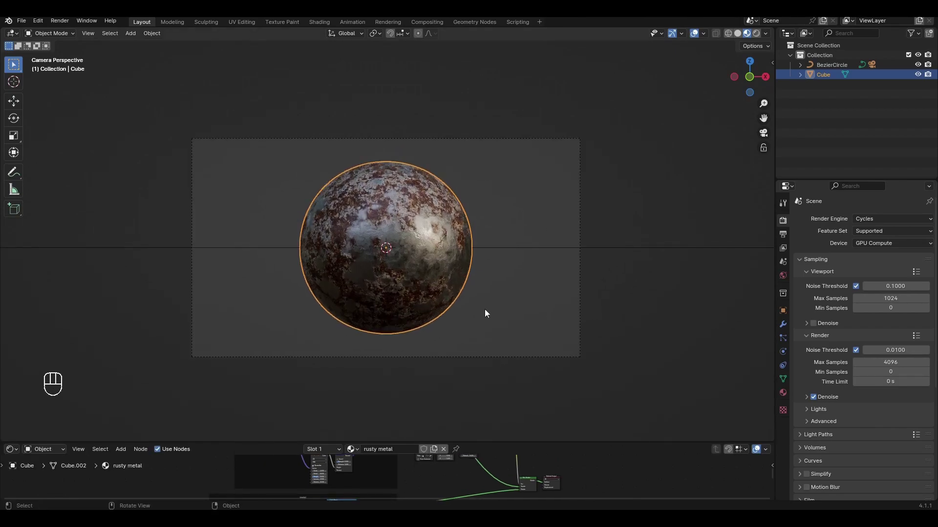
pyautogui.scroll(2, 485, 310)
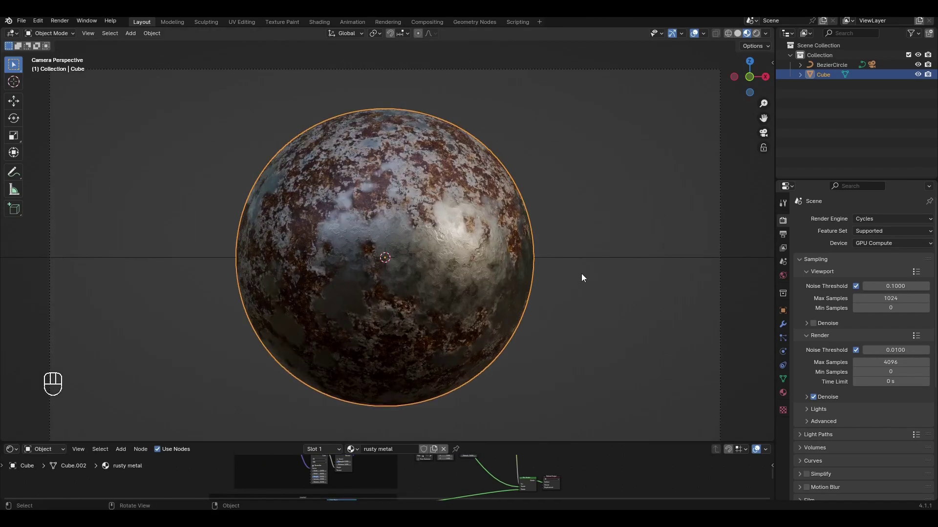
pyautogui.scroll(1, 581, 273)
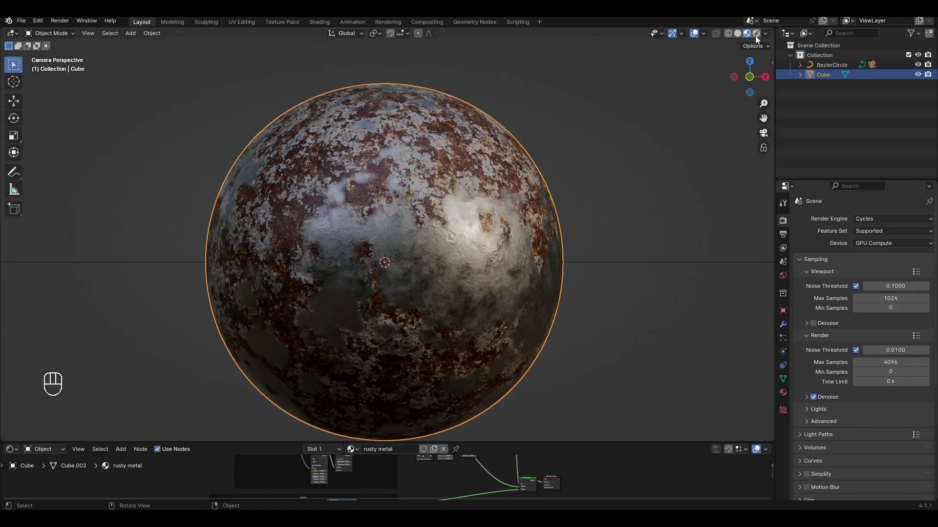
pyautogui.click(756, 34)
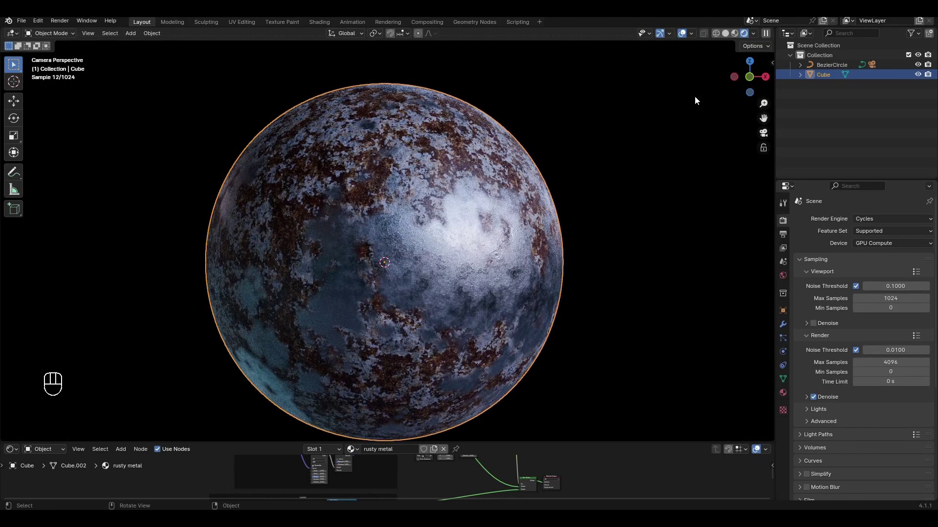